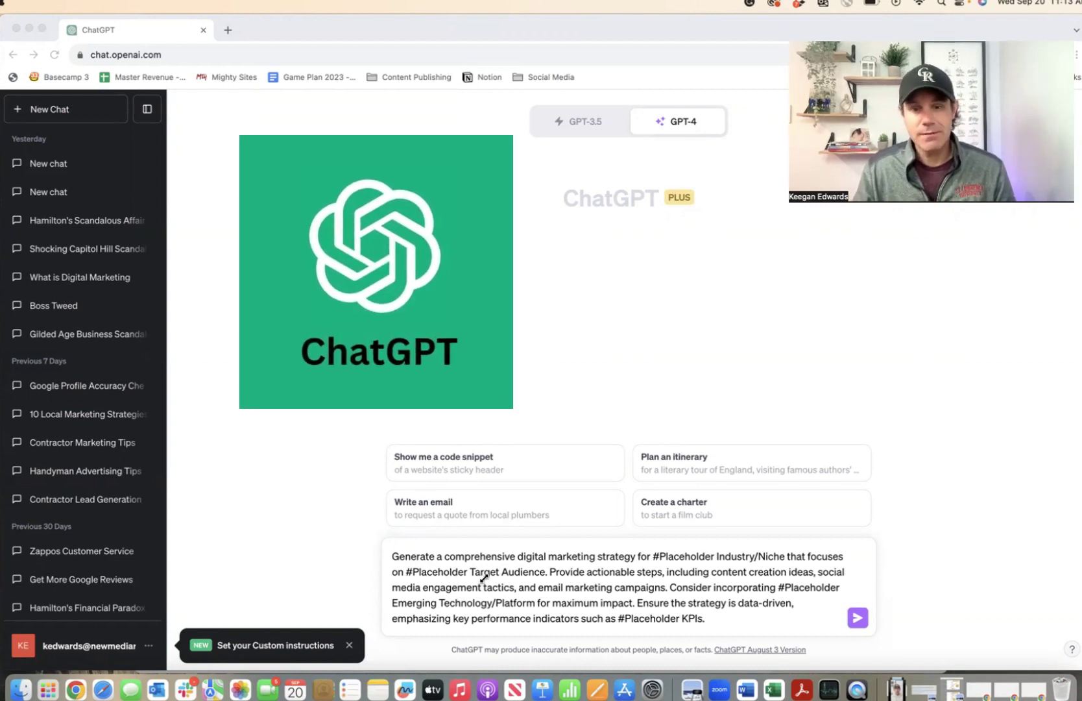
Step: Switch Chrome to full screen from the View menu
key(super+Tab)
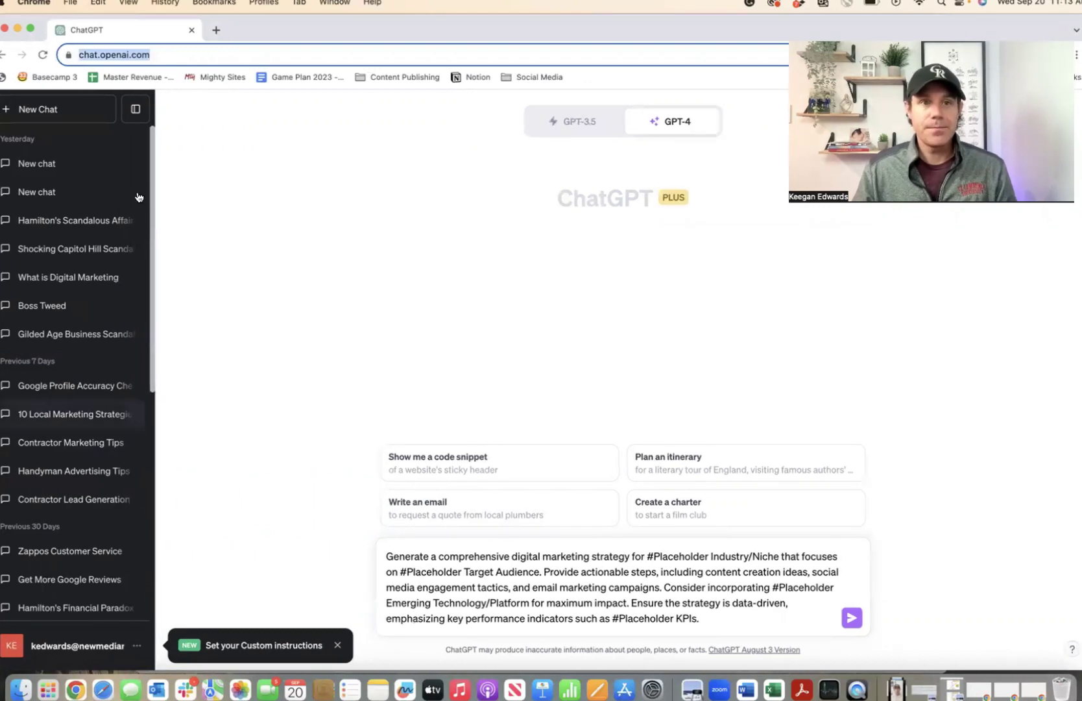
click(128, 3)
click(152, 109)
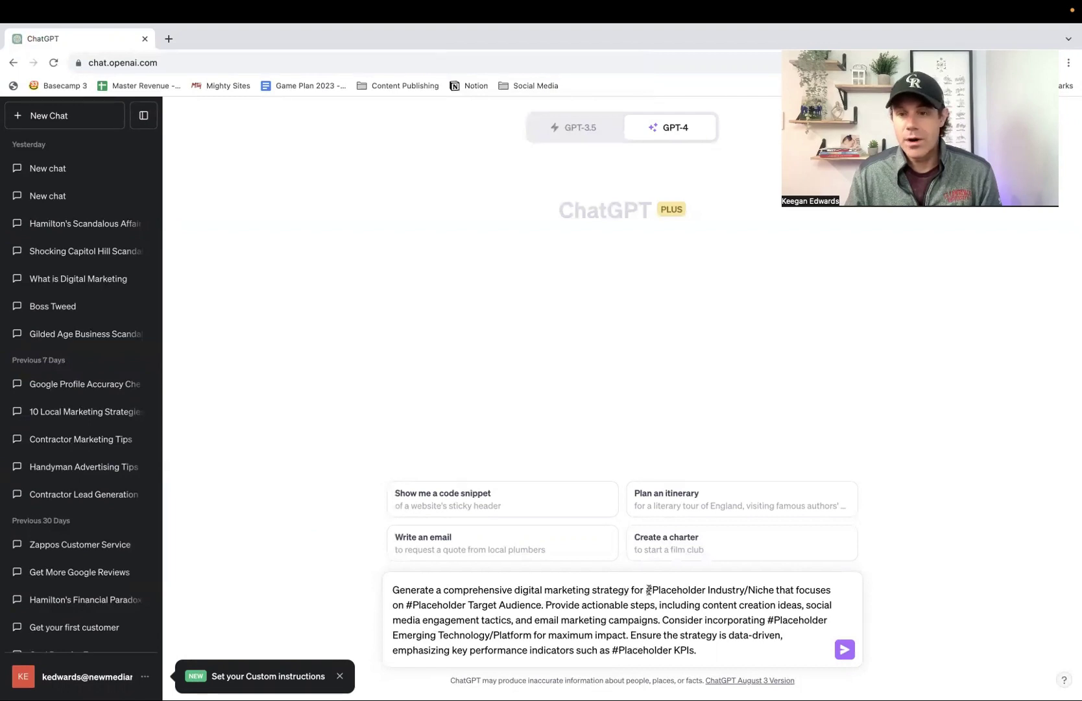
Step: Highlight the industry, target audience and emerging technology placeholders in the prompt
drag(648, 590, 772, 590)
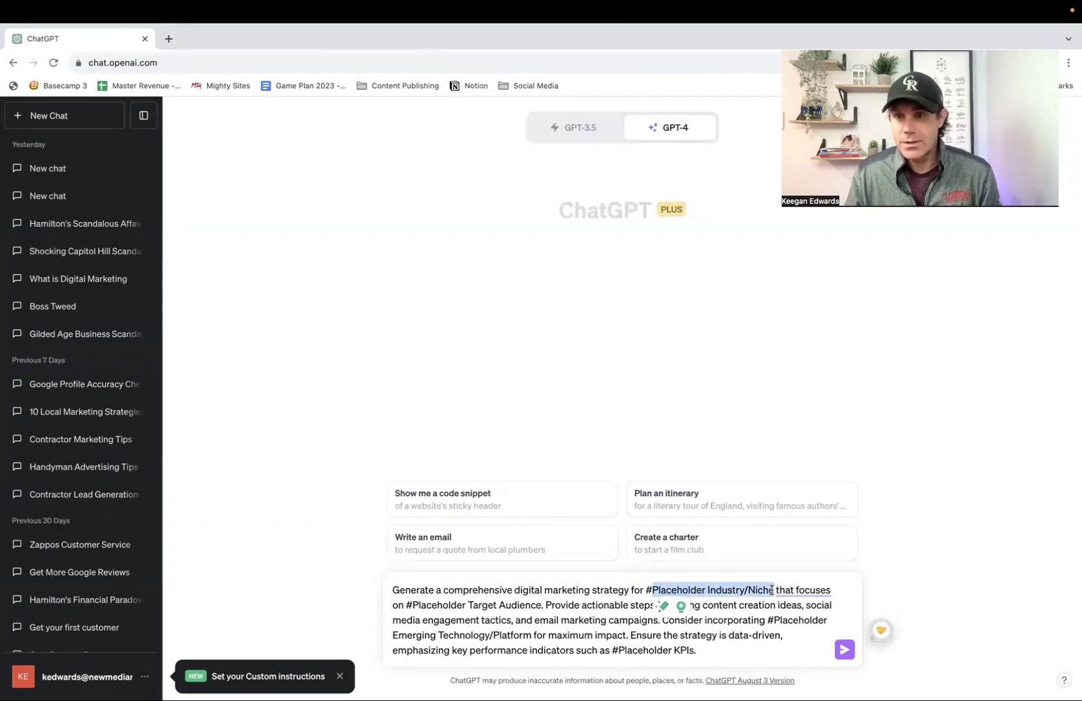
click(678, 591)
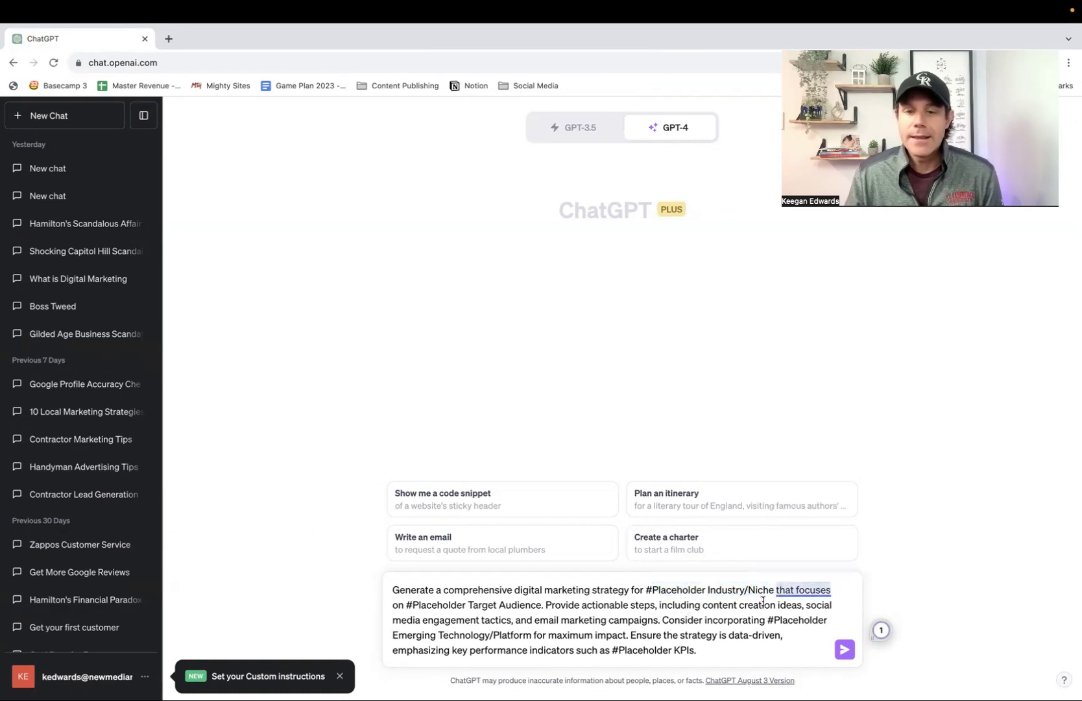
drag(407, 604, 541, 606)
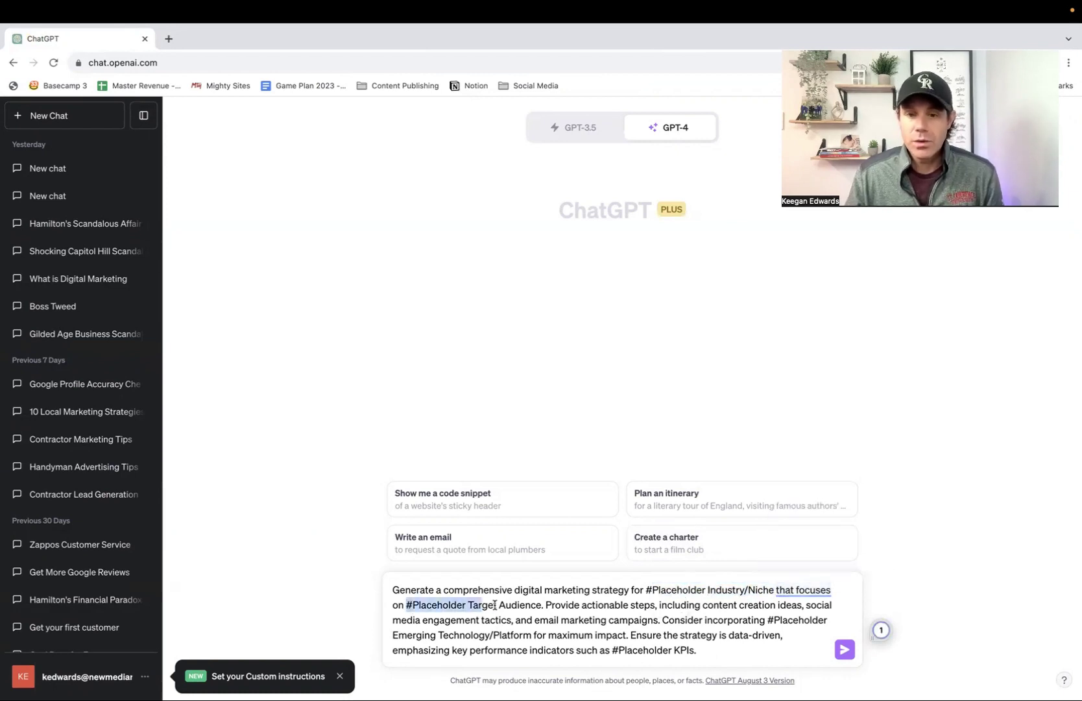
click(572, 608)
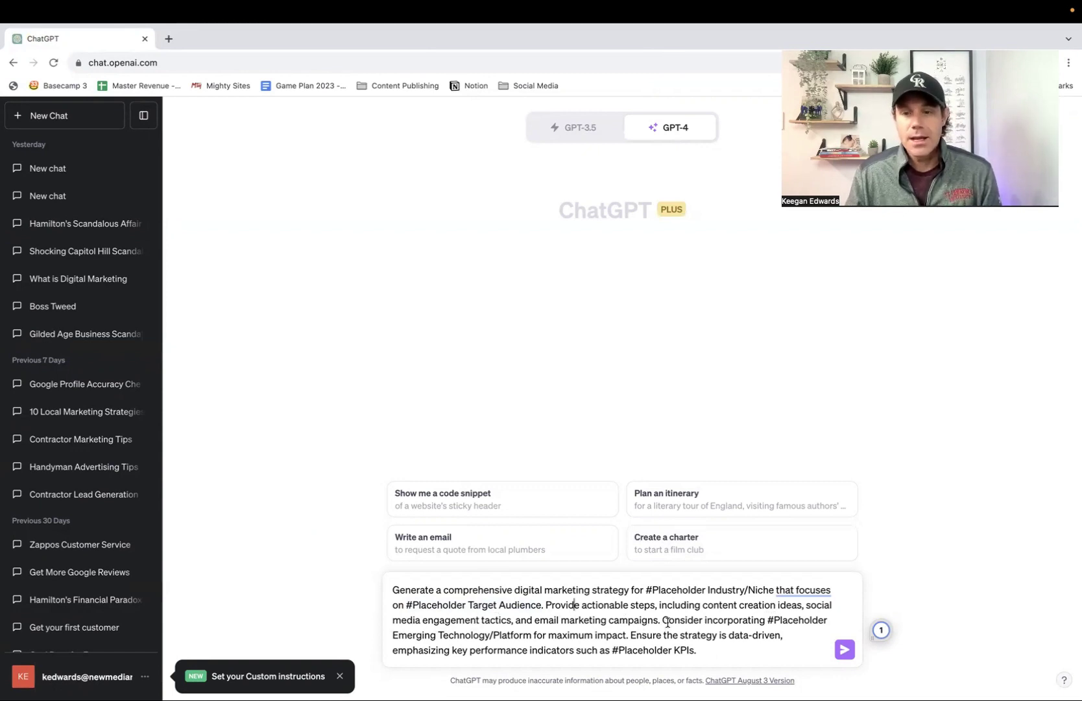
drag(663, 621, 779, 620)
click(779, 618)
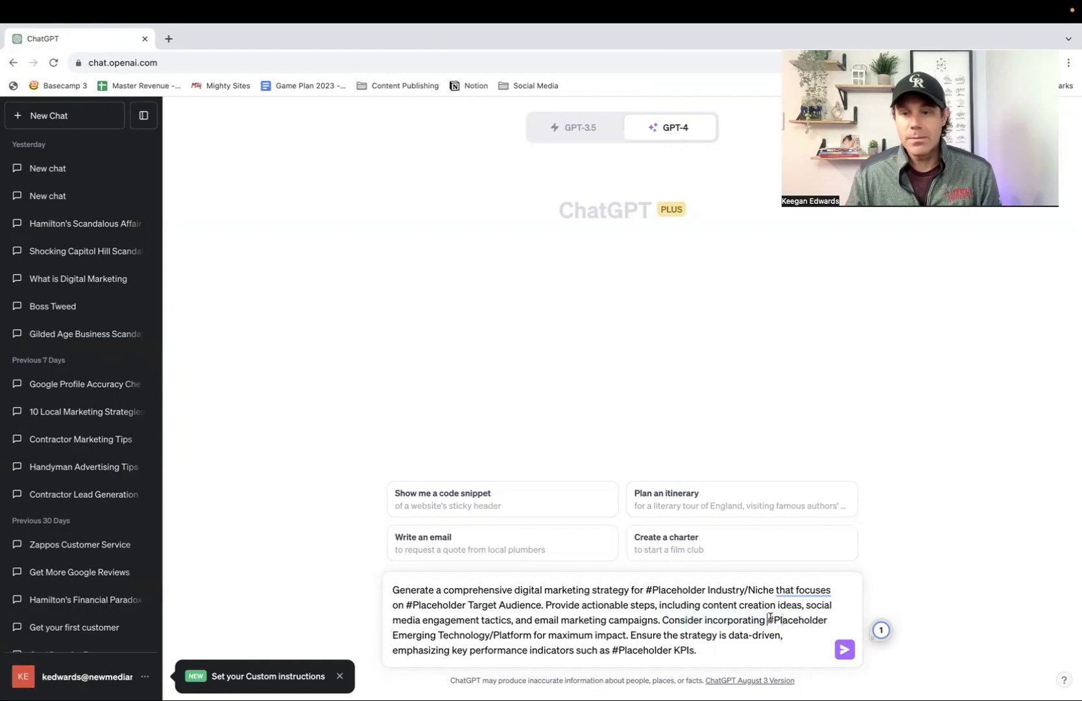
Step: Highlight the #Placeholder word, the data-driven sentence and the KPIs placeholder
double_click(770, 618)
click(460, 645)
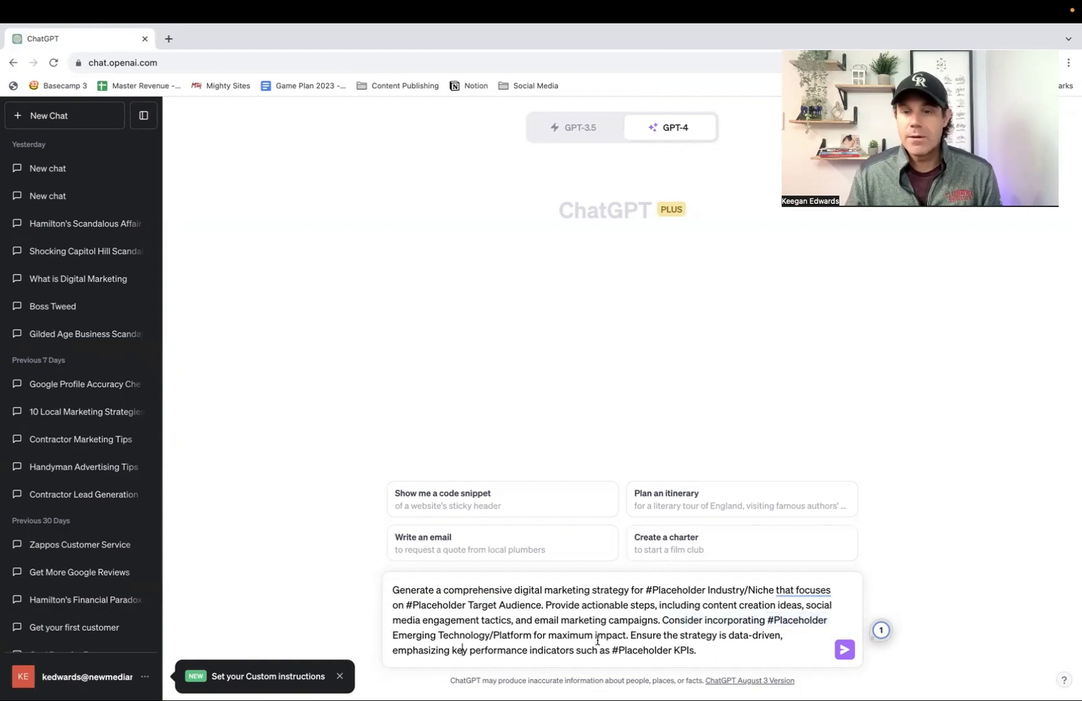
drag(630, 635, 781, 634)
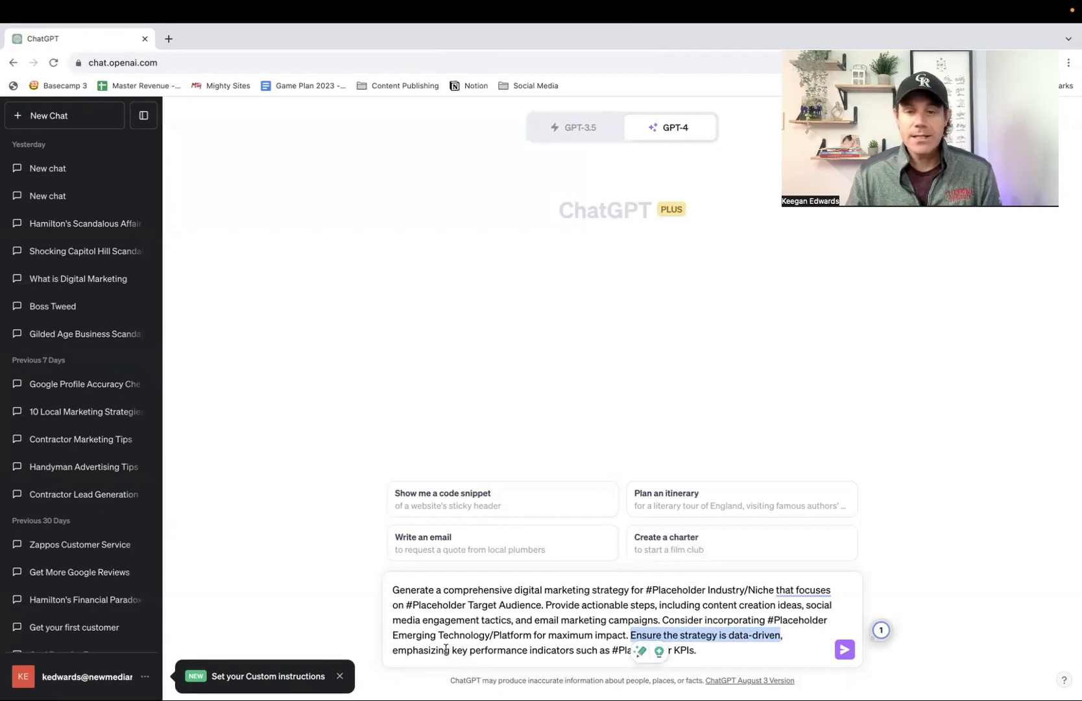
click(605, 649)
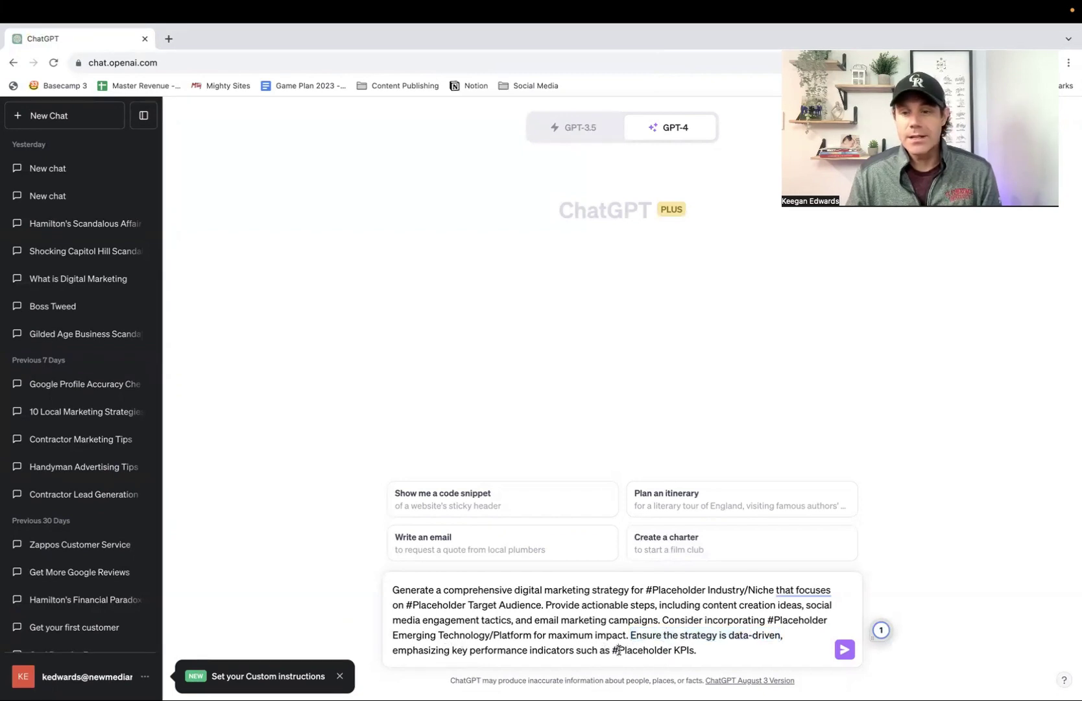
drag(619, 649, 700, 648)
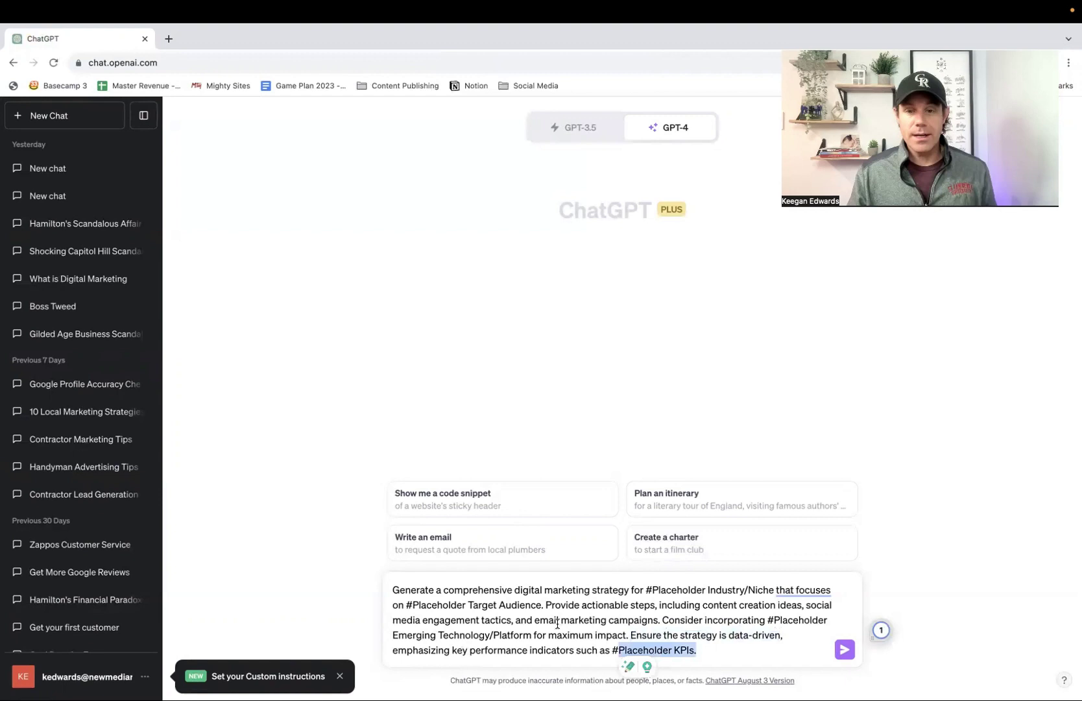
click(623, 592)
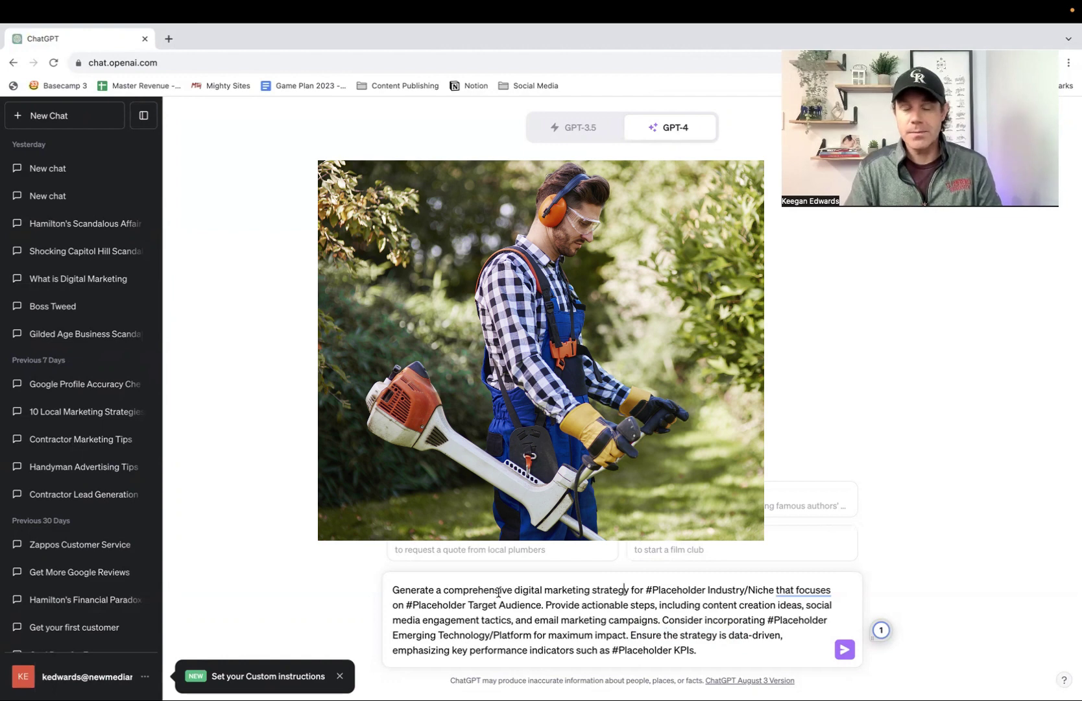
Step: Replace placeholders with 'lawn care business', 'homeowners in Denver, CO' and 'generative ai'
drag(775, 589, 645, 586)
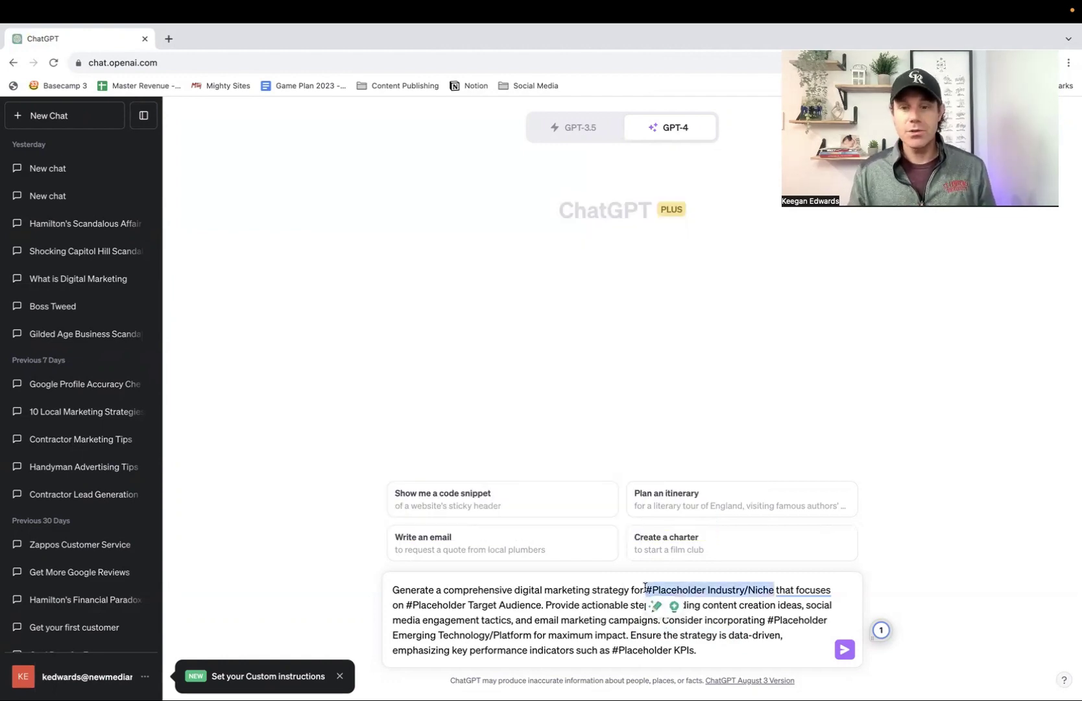
text(my new lawn)
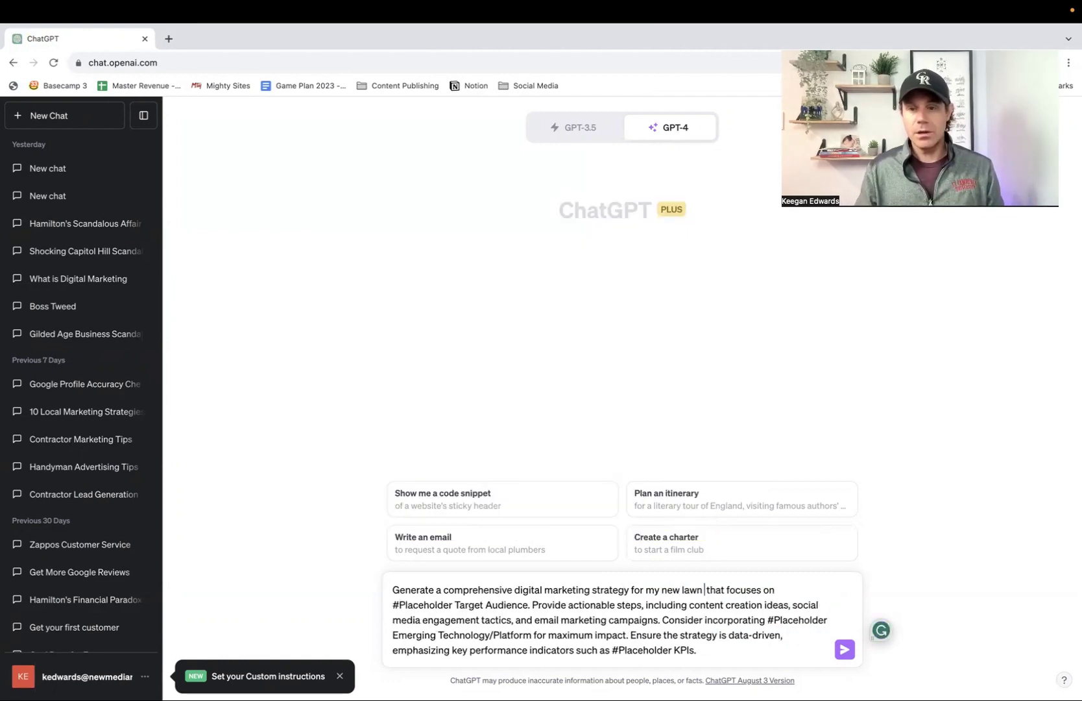
text( care business)
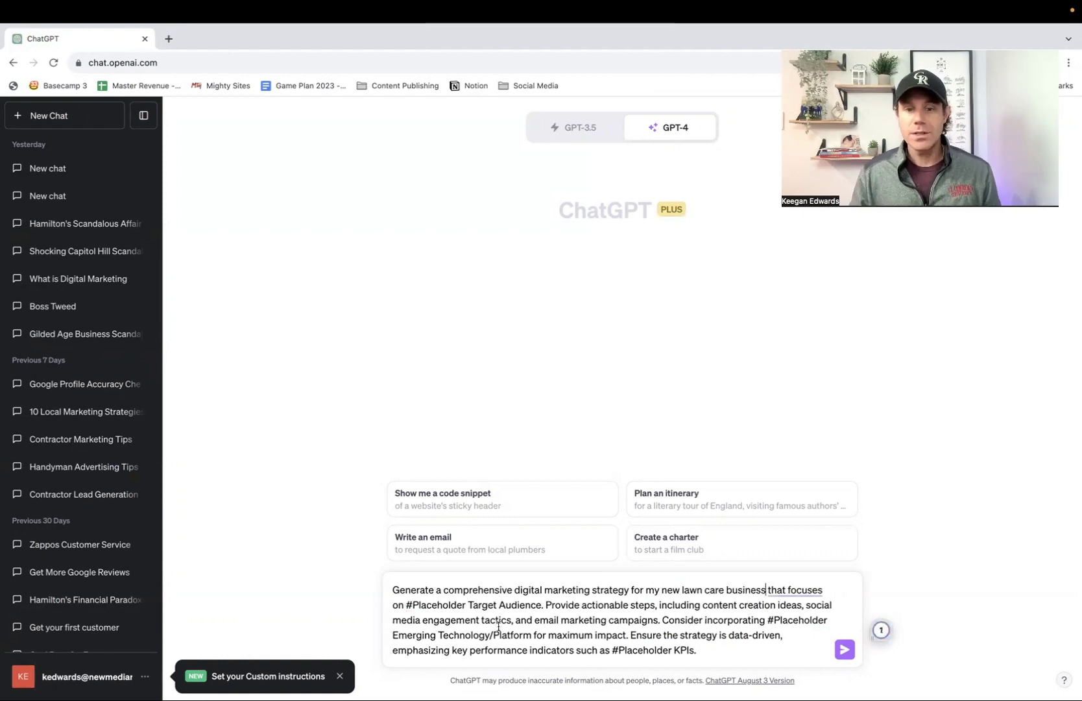
drag(542, 603, 406, 604)
text(homeowners)
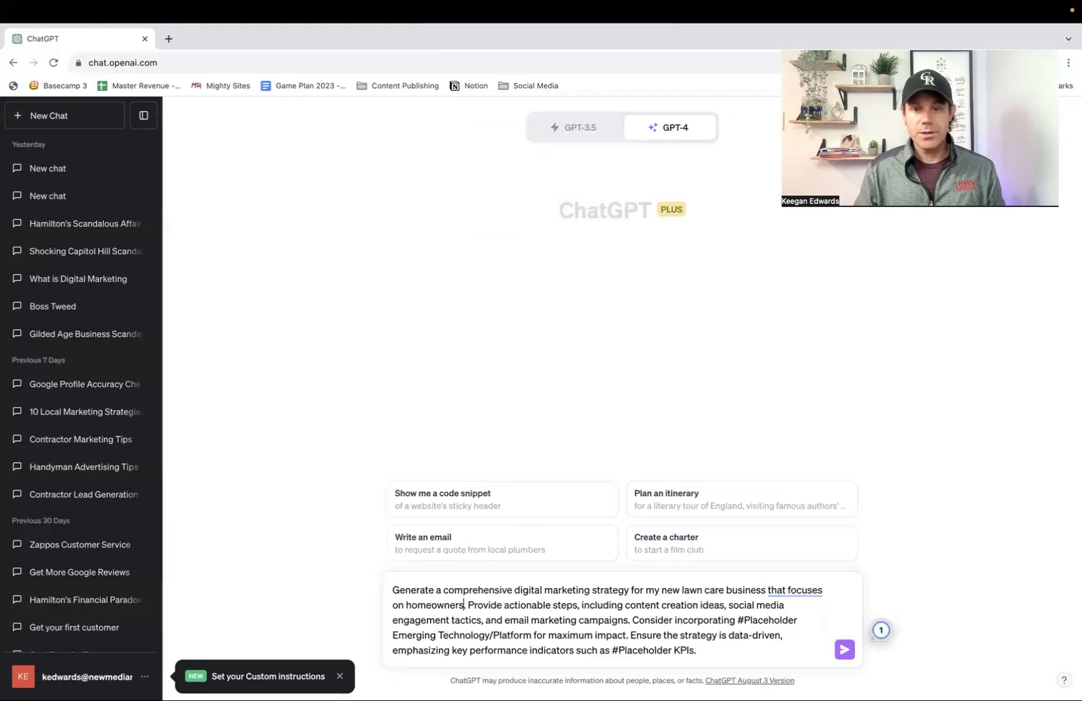
text( in Denver, CO)
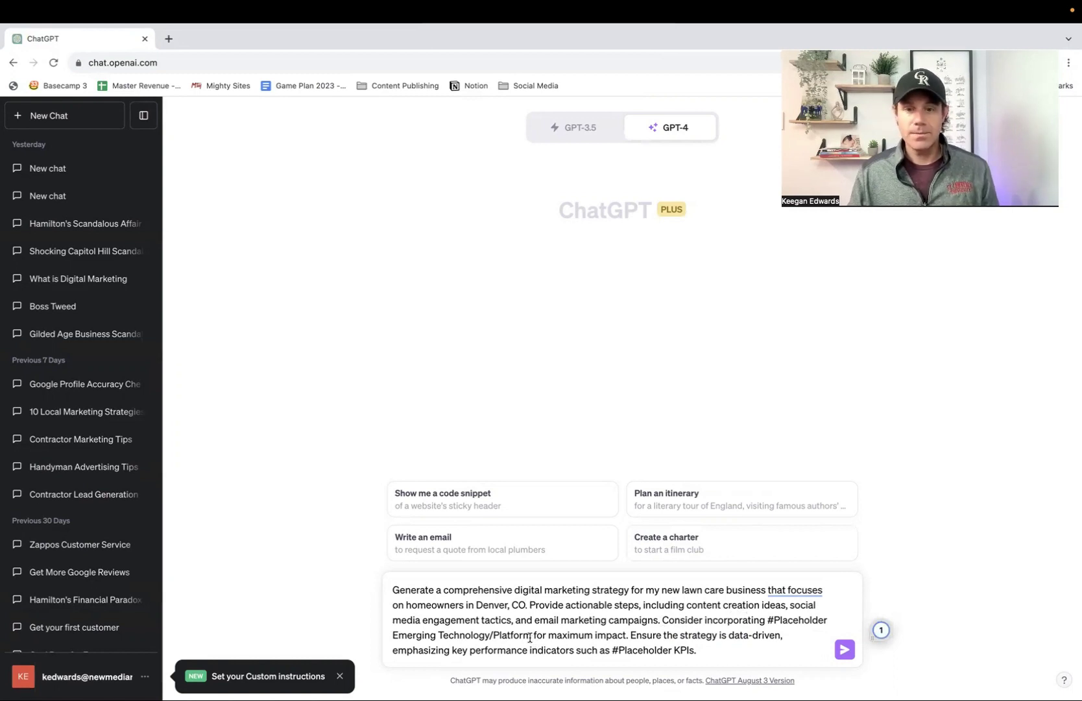
drag(533, 634, 771, 620)
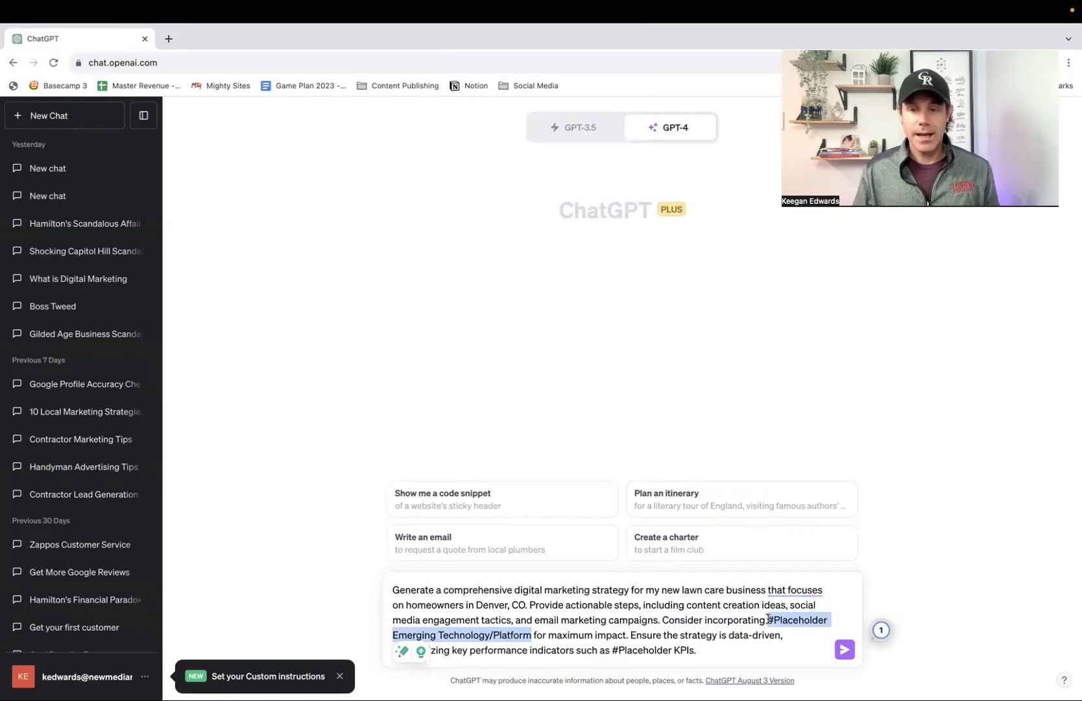
text(g)
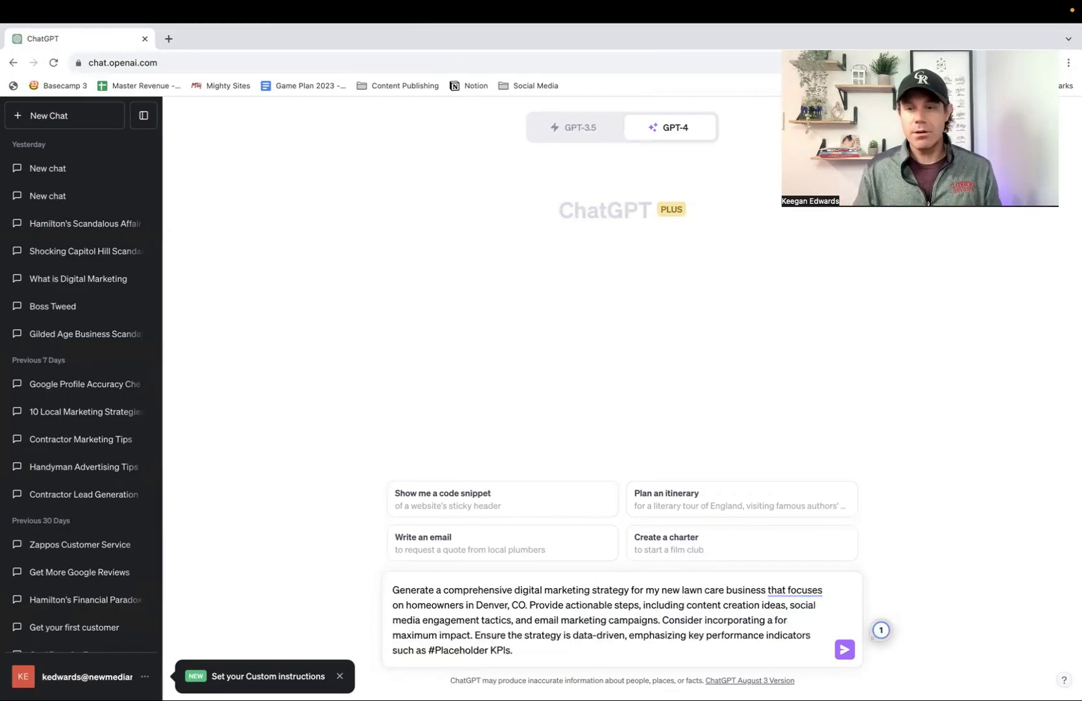
text(enerative ai as appro)
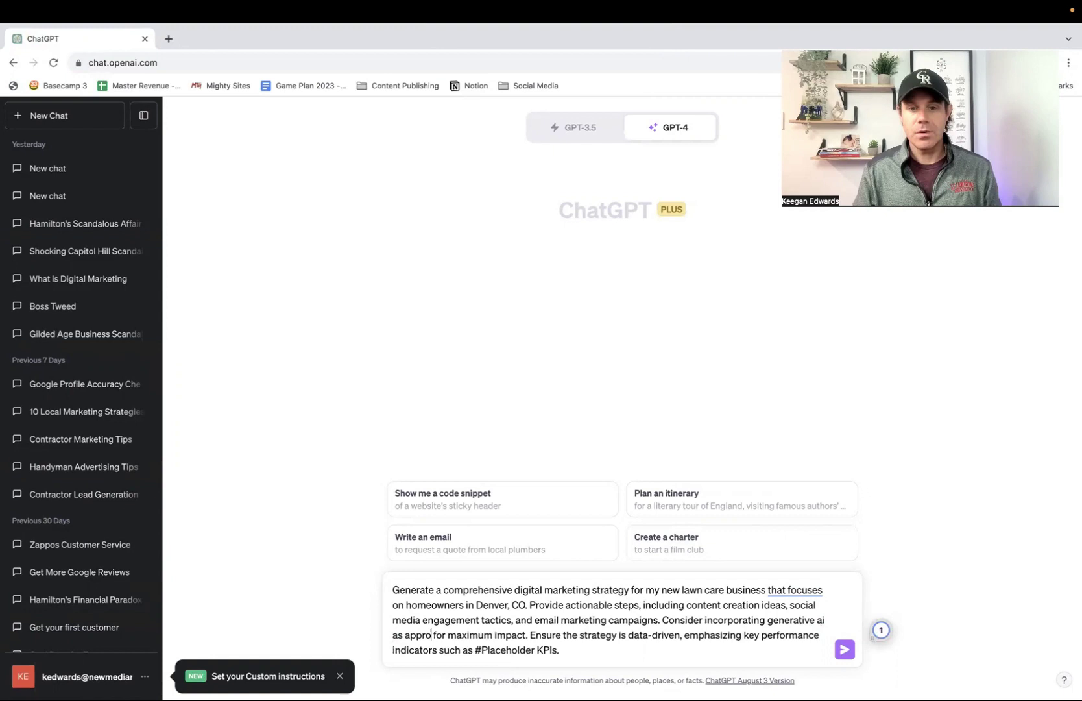
text(pri for maximum impact. Ensure)
Step: Replace the KPIs placeholder with 'leads per month' and send the prompt to GPT-4
click(651, 650)
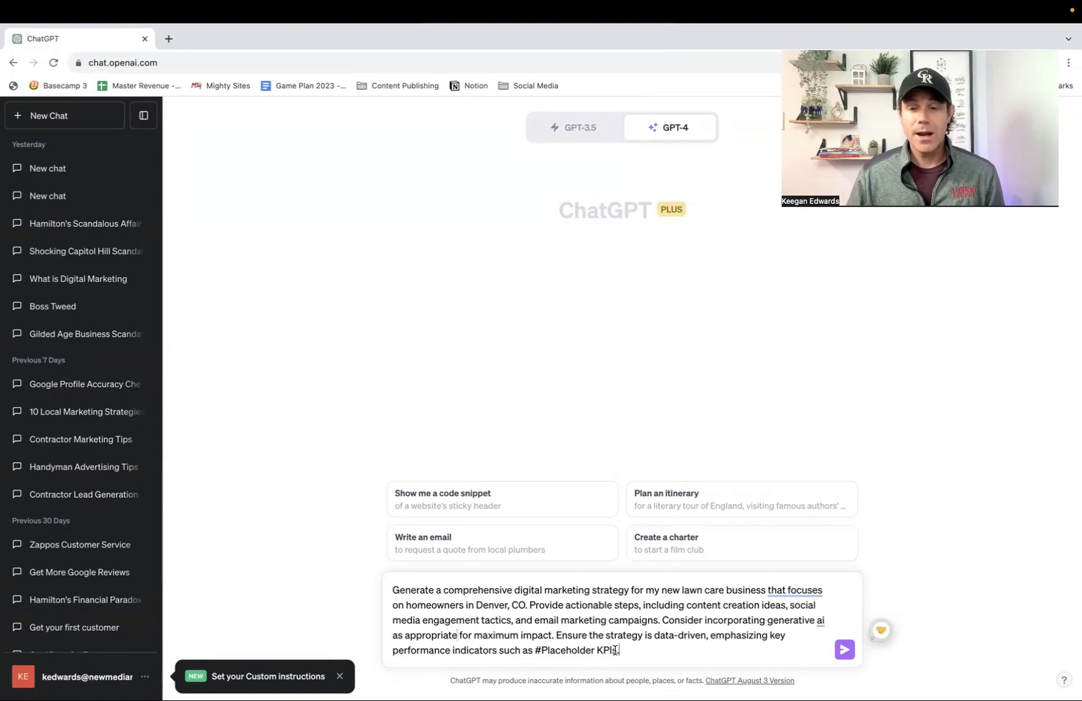
drag(619, 648, 537, 650)
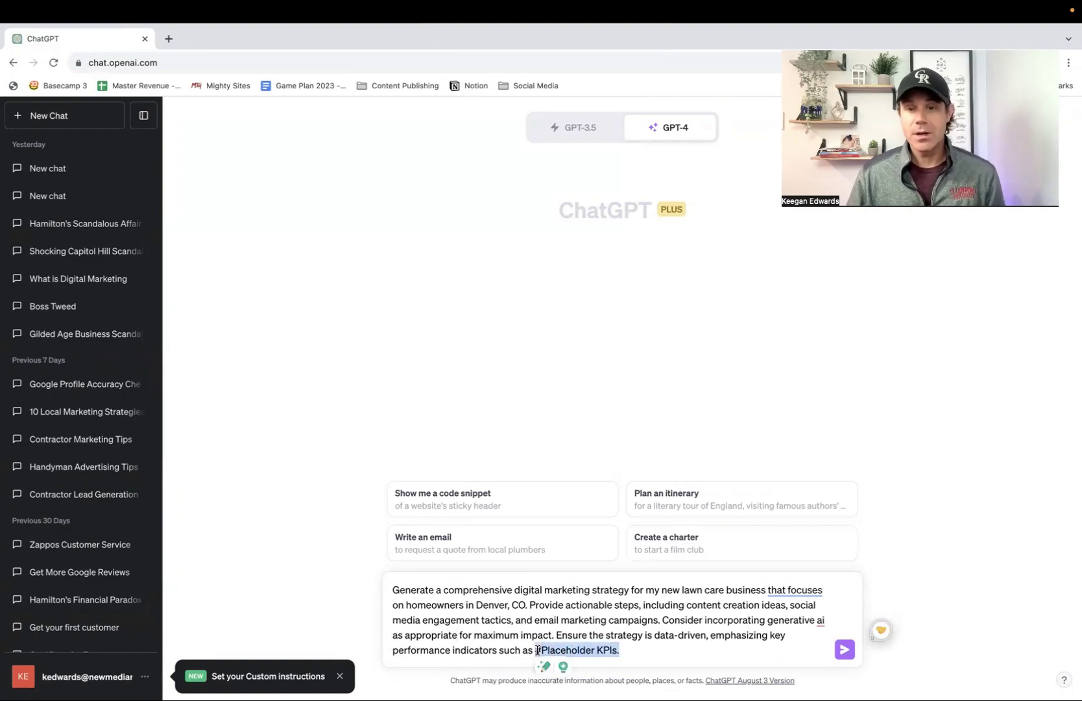
text(the number of )
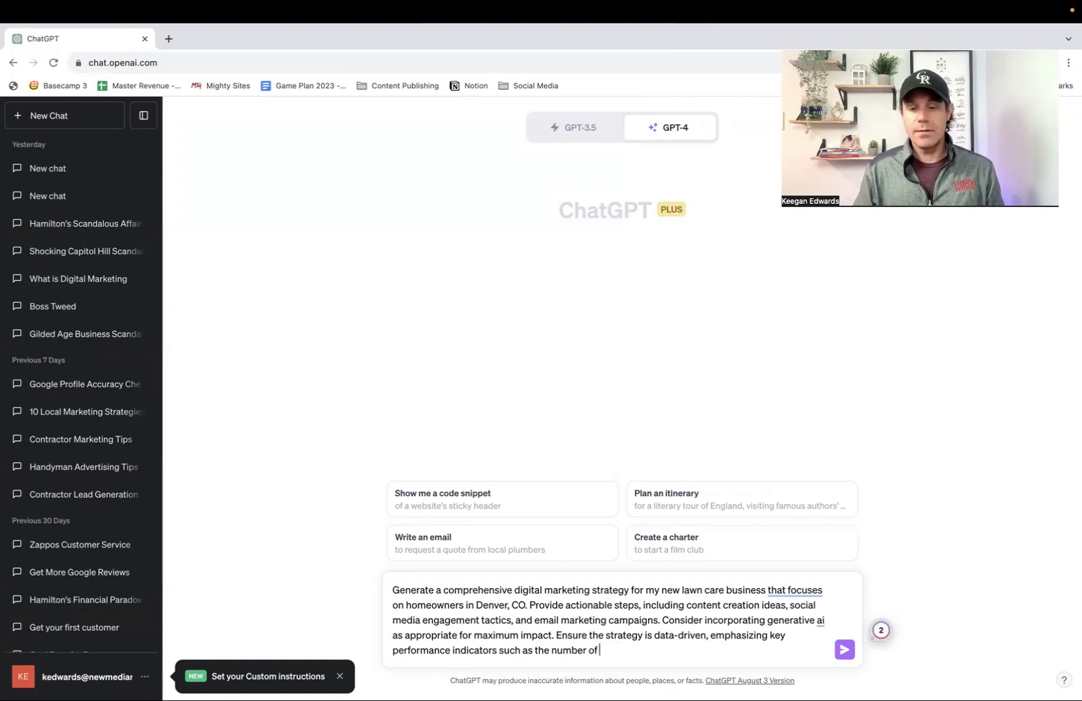
text(leads per month.)
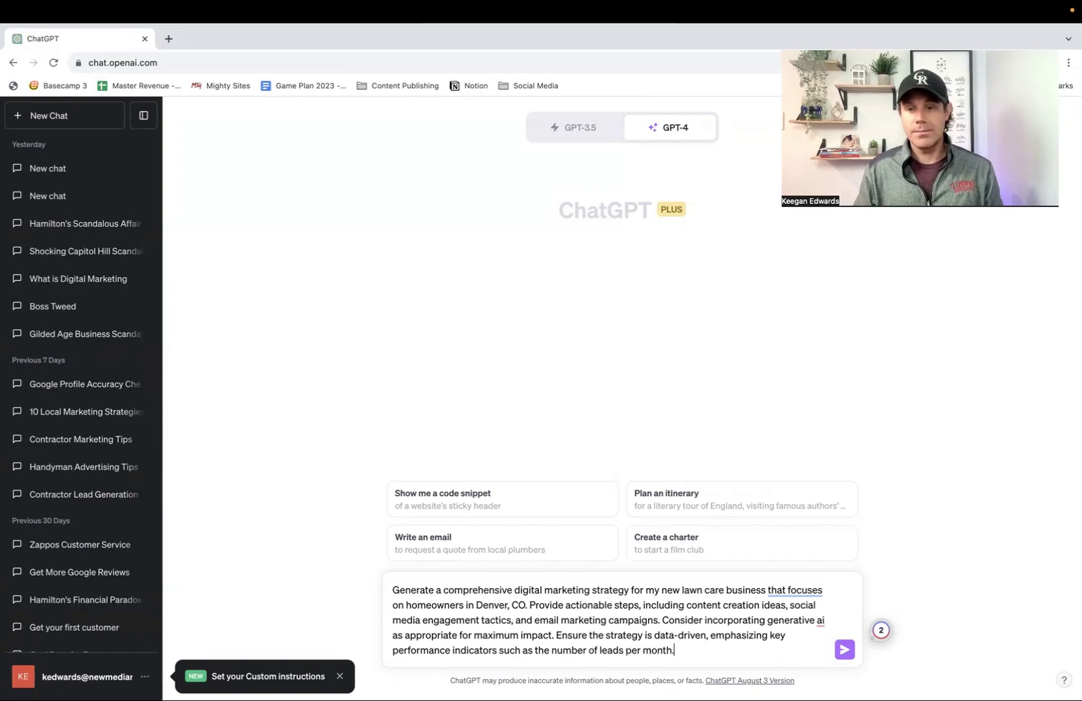
click(843, 651)
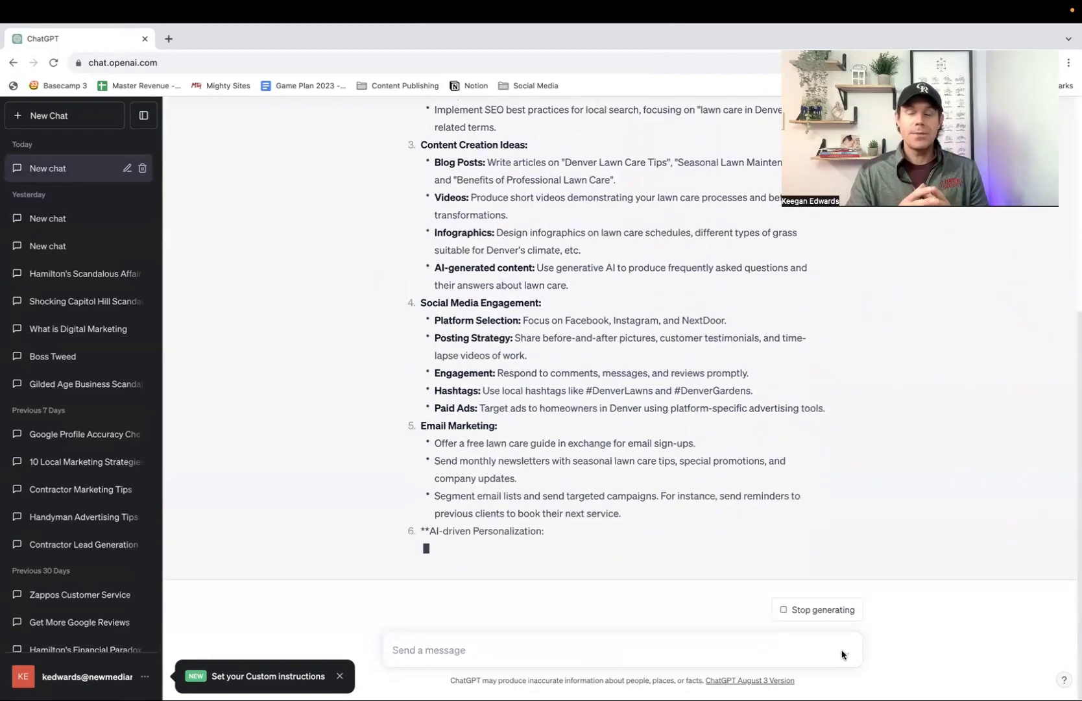
scroll(698, 468, up, 3)
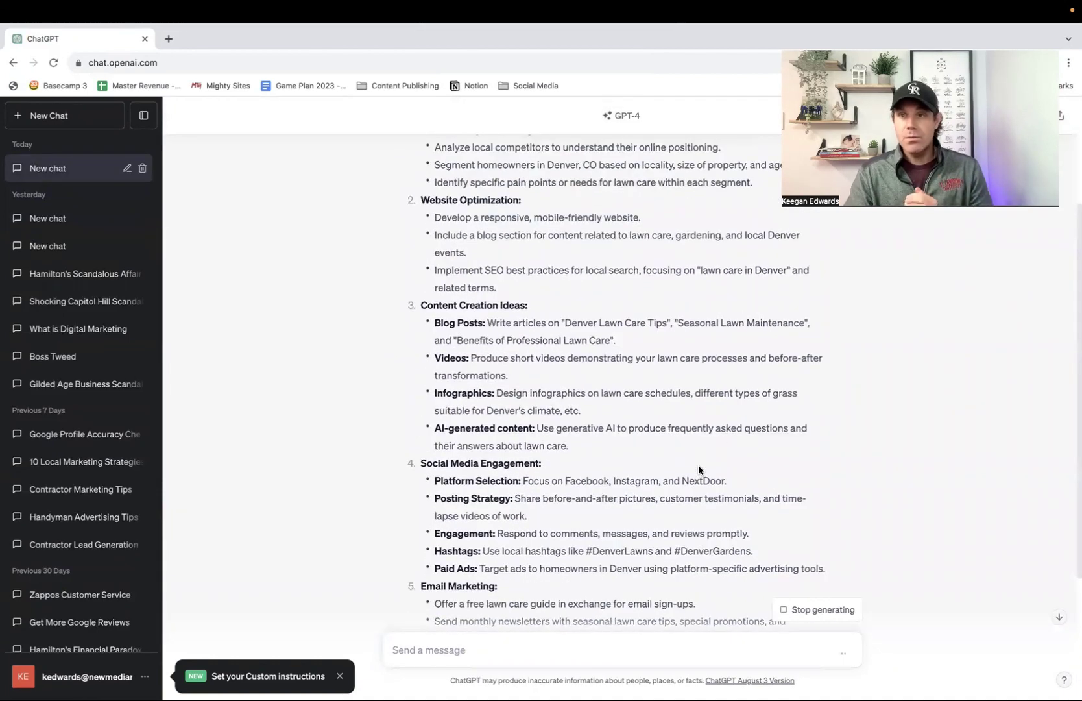
scroll(709, 487, down, 1)
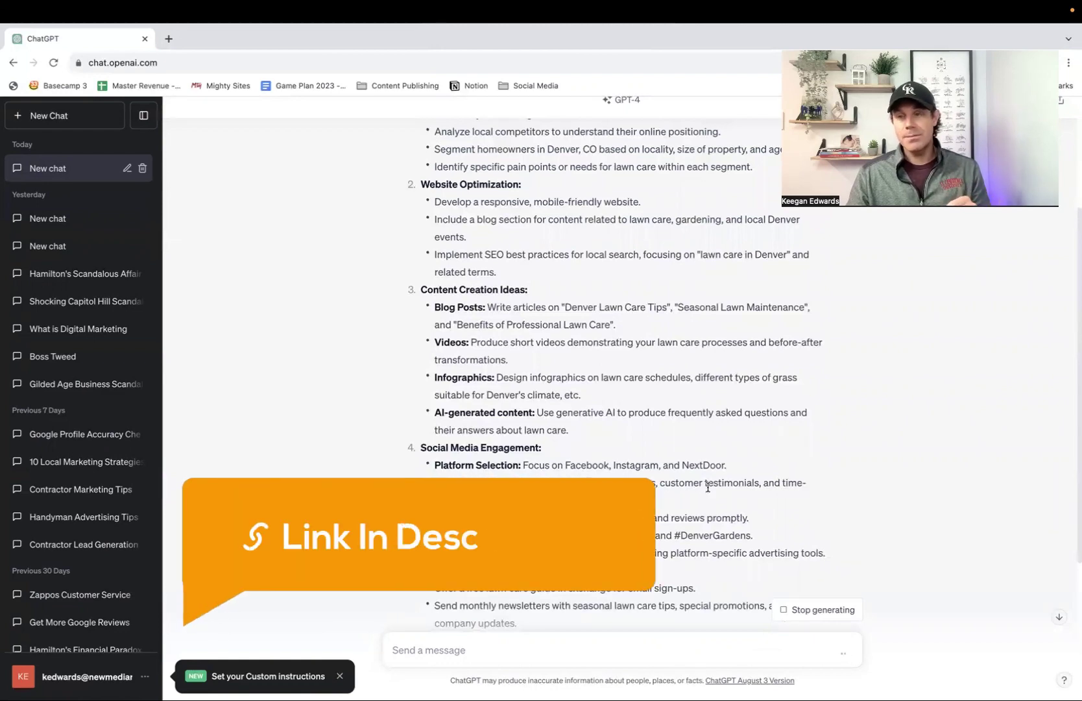
scroll(708, 487, down, 1)
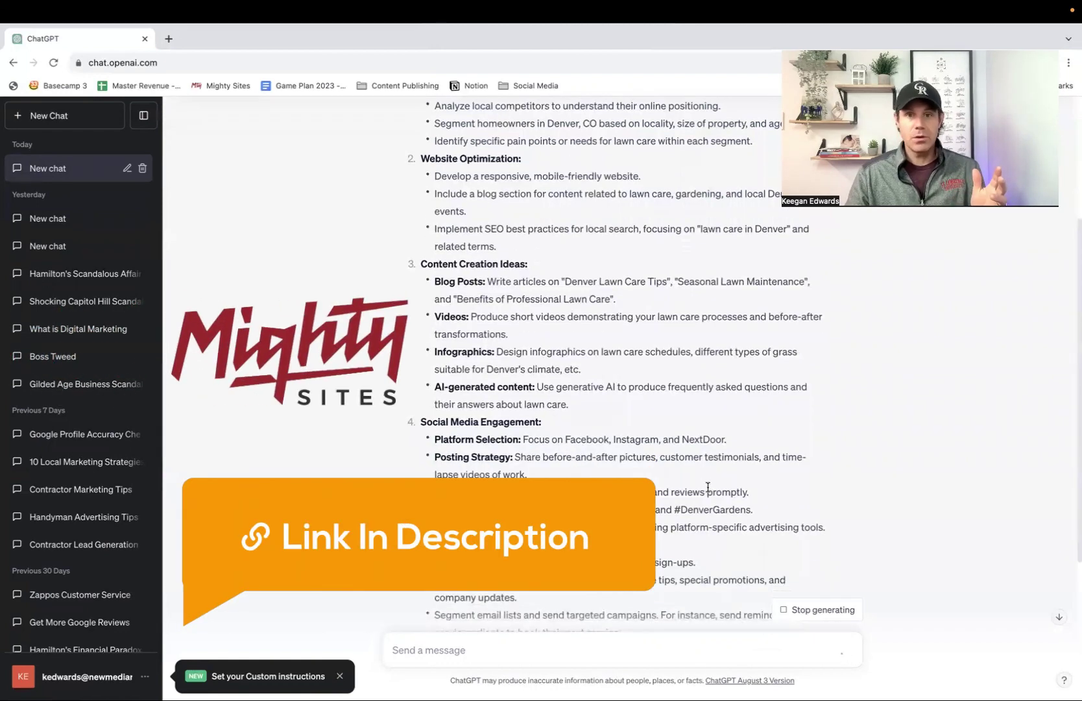
scroll(707, 488, down, 2)
scroll(707, 488, down, 2)
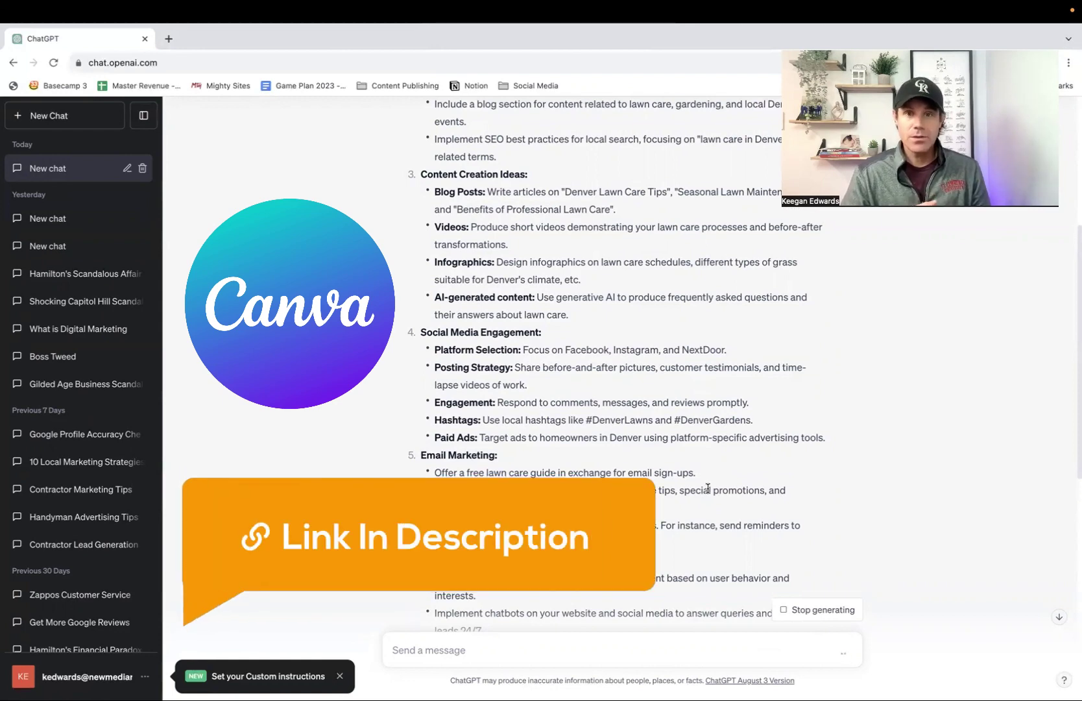
scroll(701, 488, down, 2)
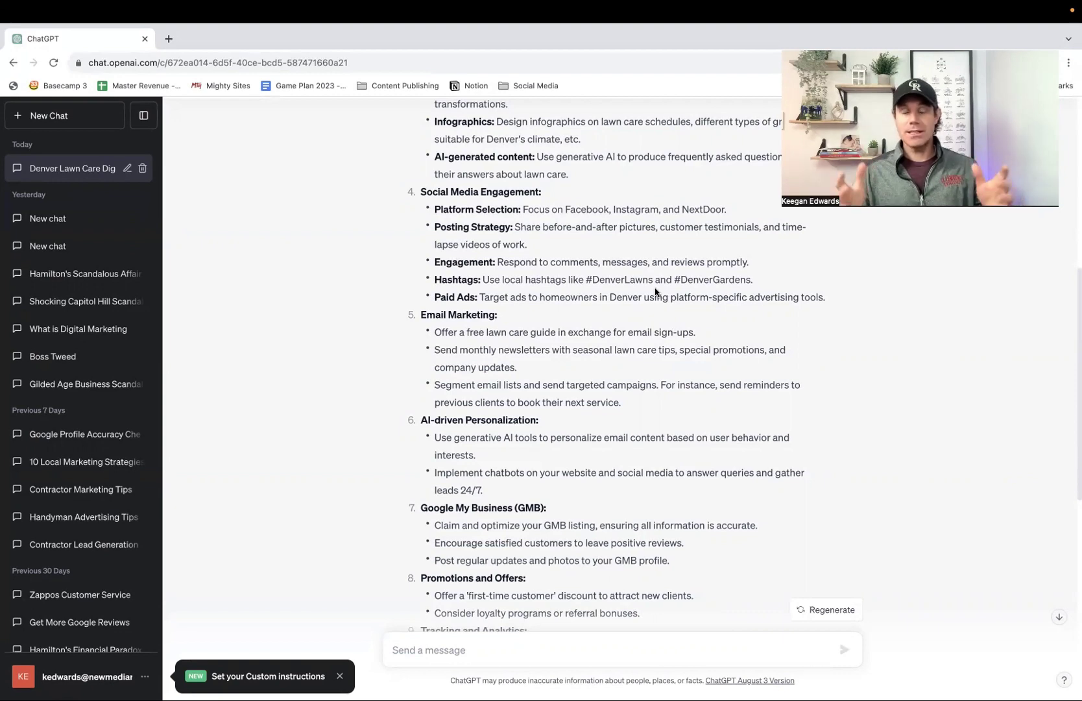
scroll(652, 290, down, 2)
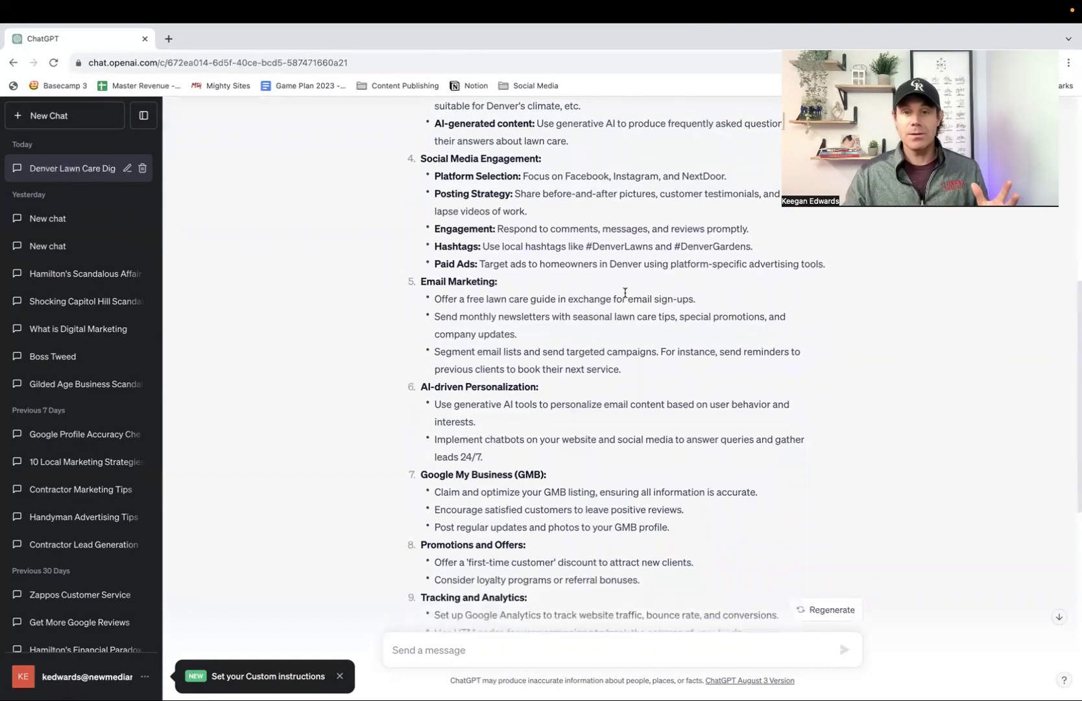
scroll(614, 350, down, 1)
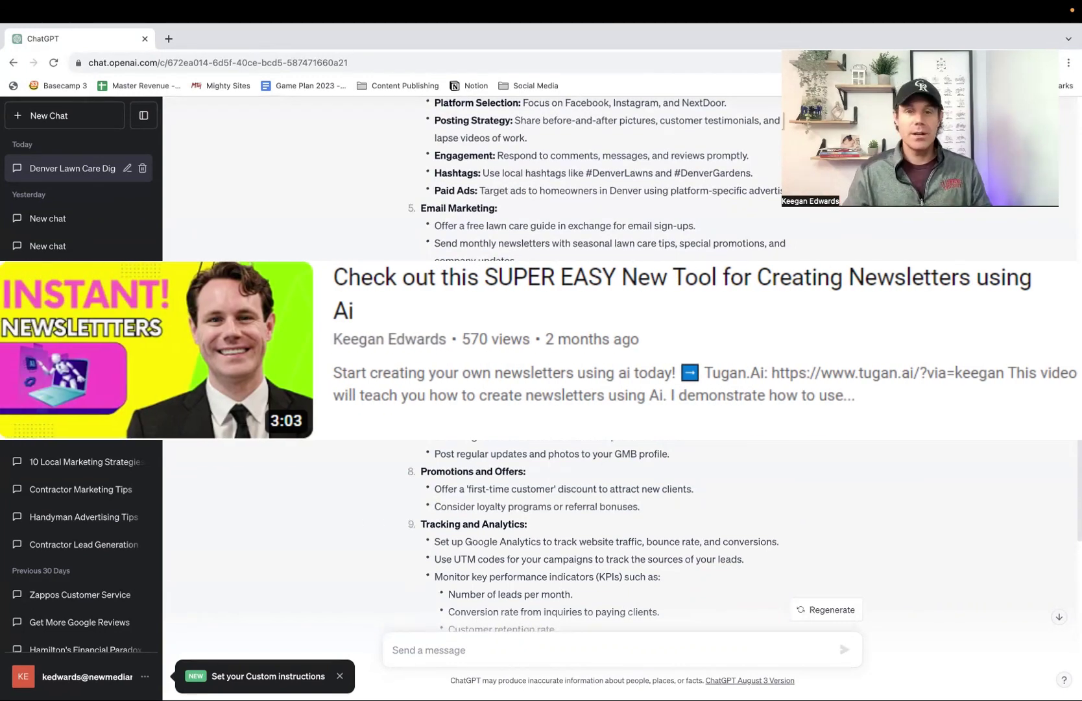
scroll(505, 238, down, 2)
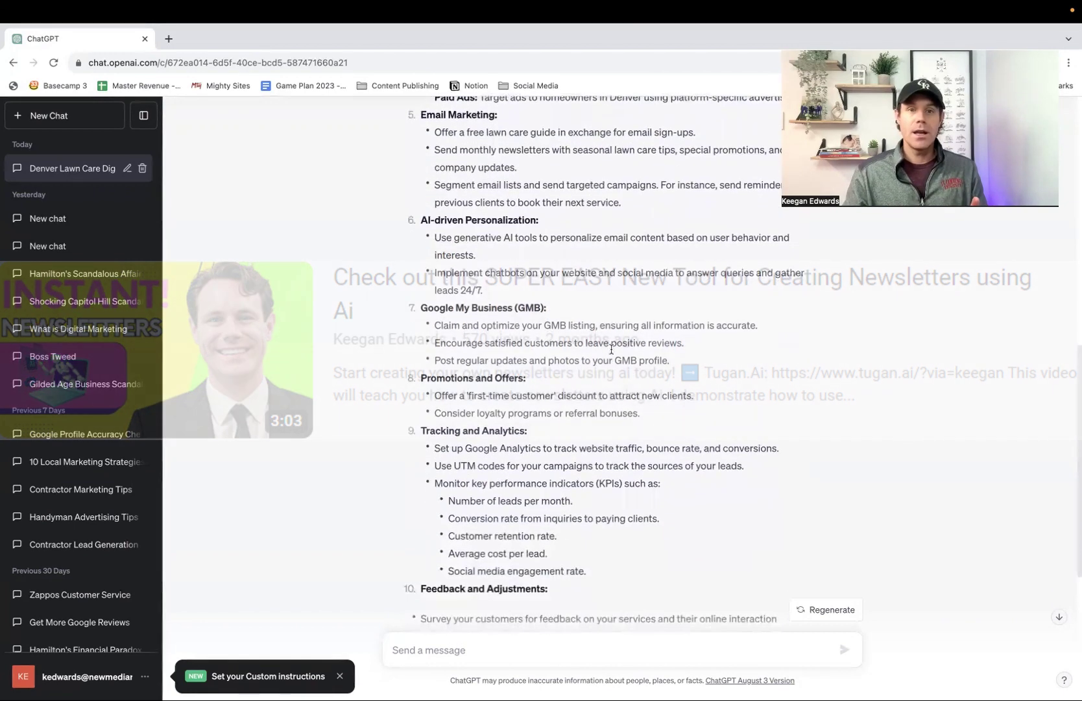
scroll(505, 238, down, 1)
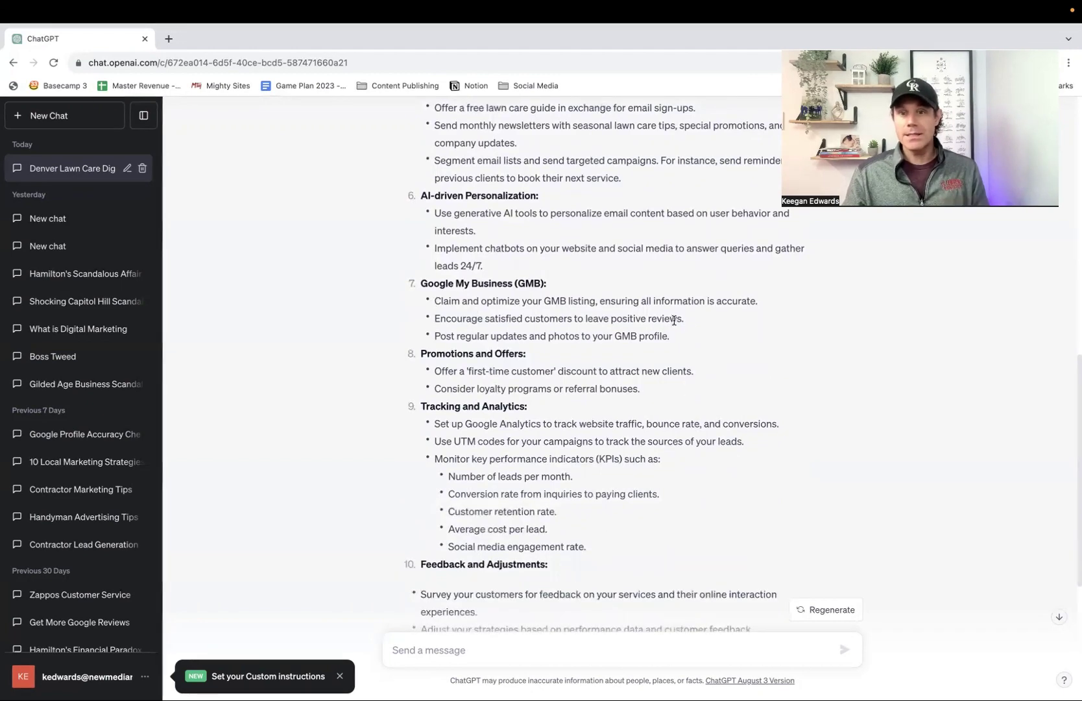
drag(541, 318, 685, 318)
click(708, 319)
scroll(707, 322, down, 1)
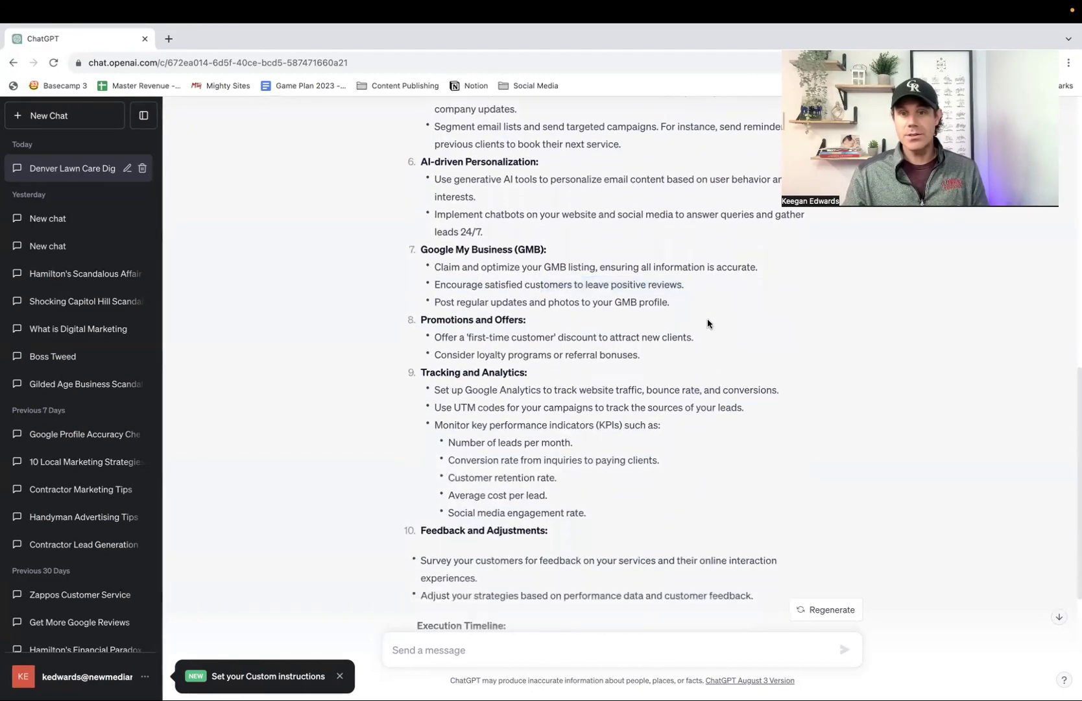
scroll(707, 323, down, 2)
drag(523, 252, 754, 261)
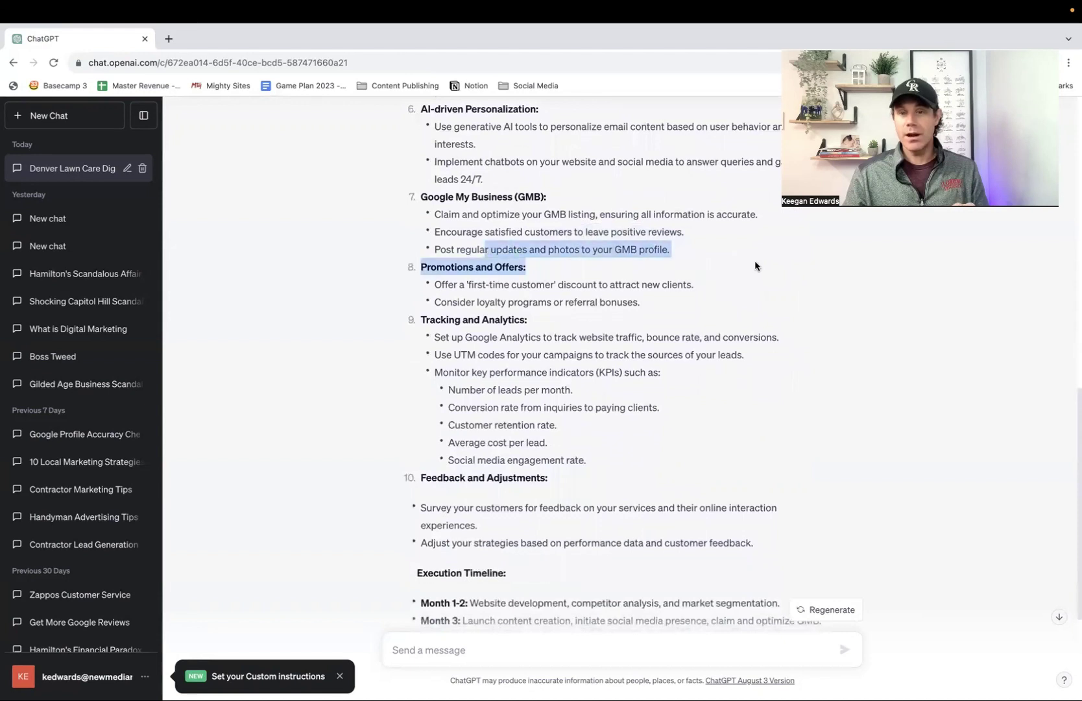
click(688, 254)
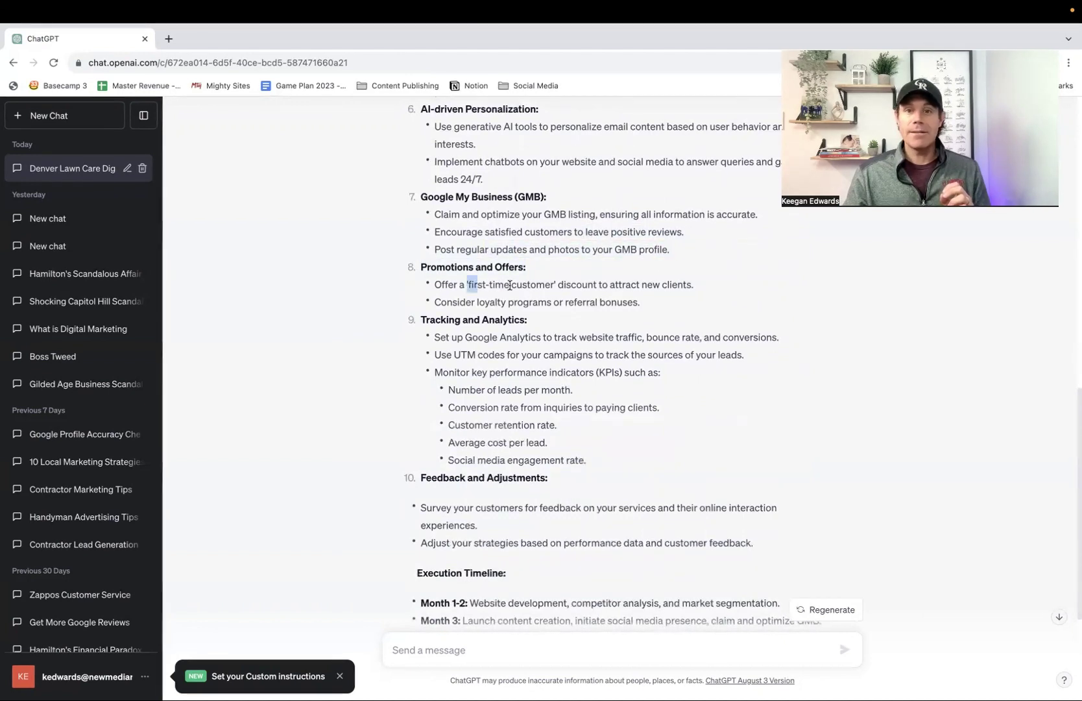
drag(467, 286, 551, 285)
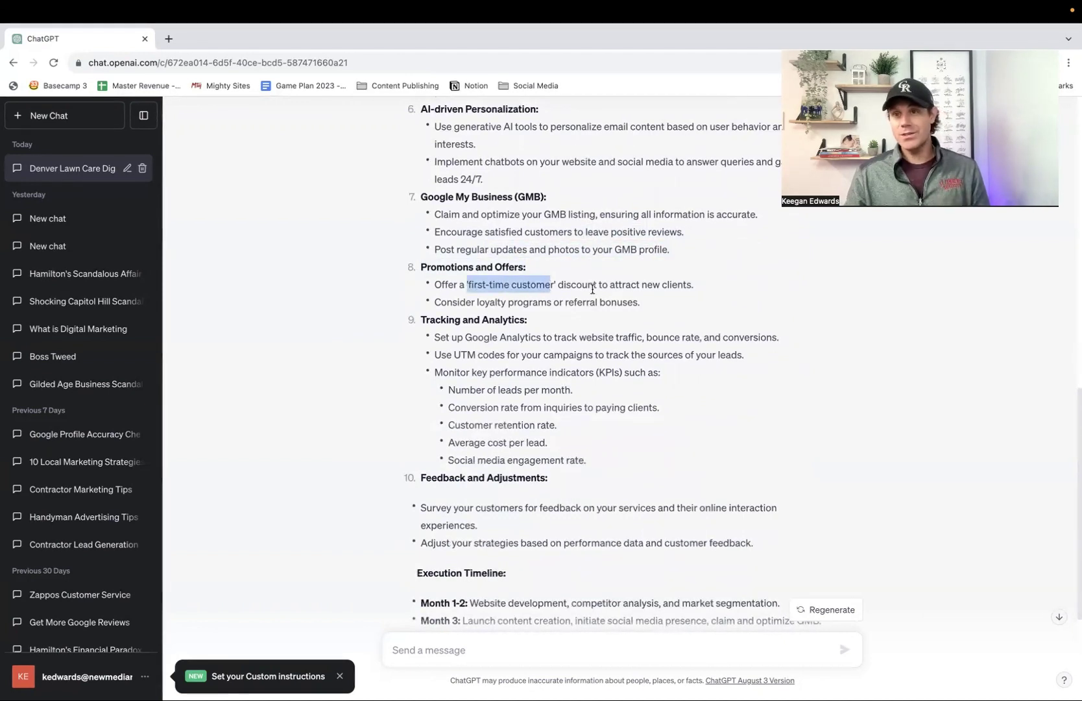
scroll(595, 295, down, 3)
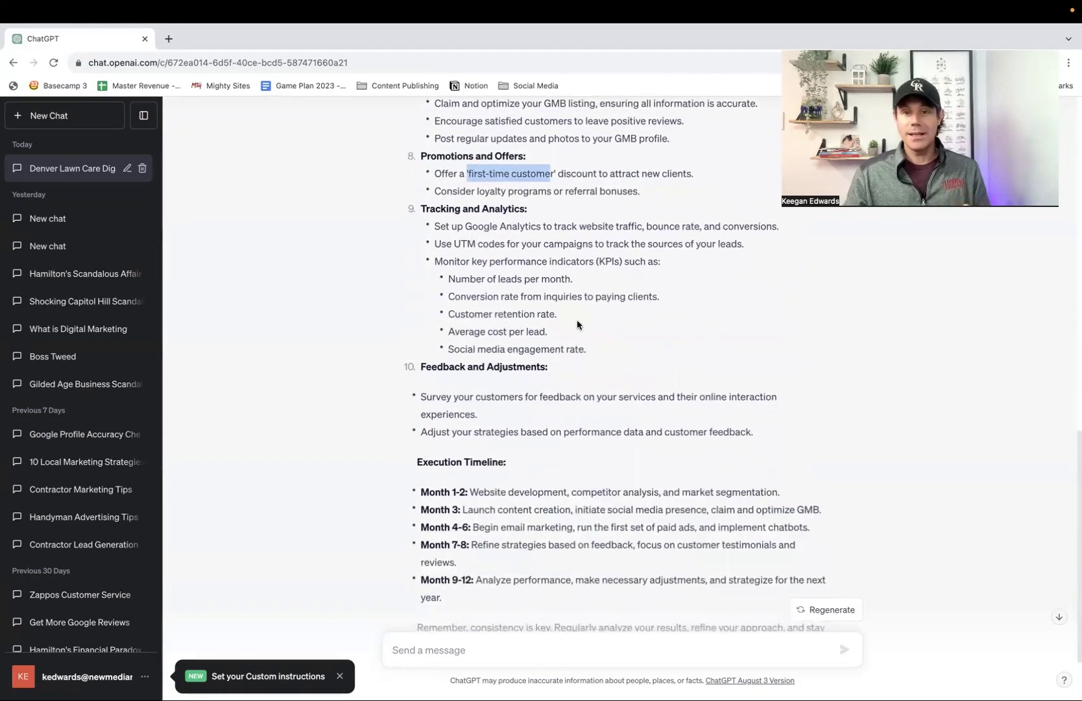
scroll(577, 320, down, 1)
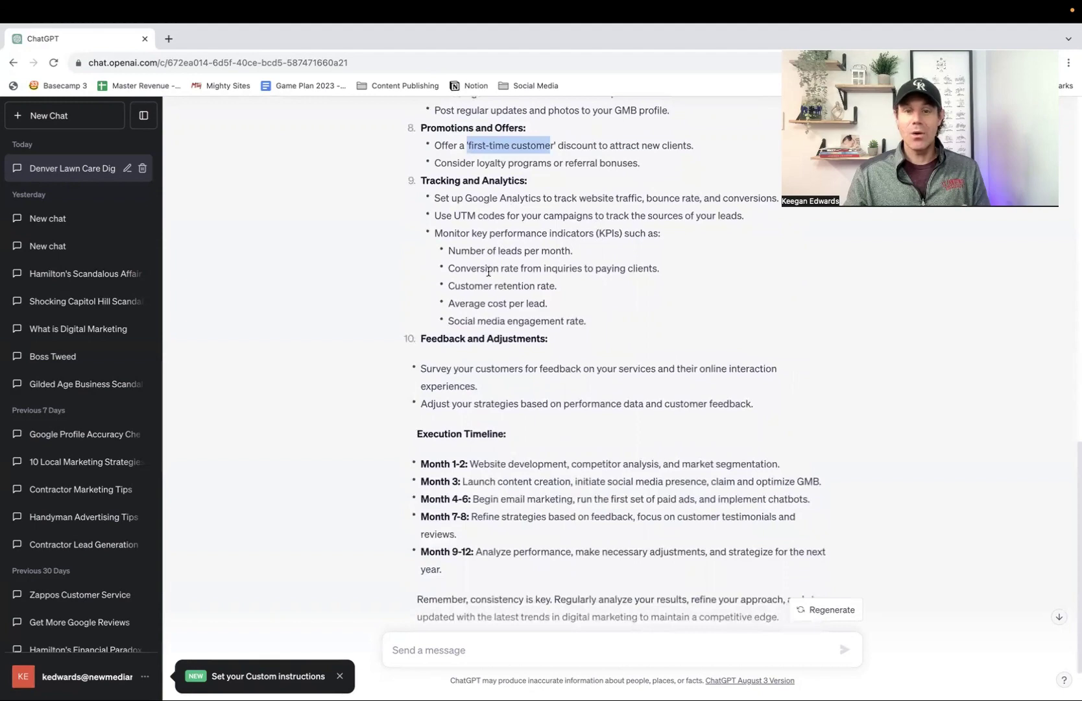
drag(449, 251, 494, 251)
drag(591, 253, 592, 251)
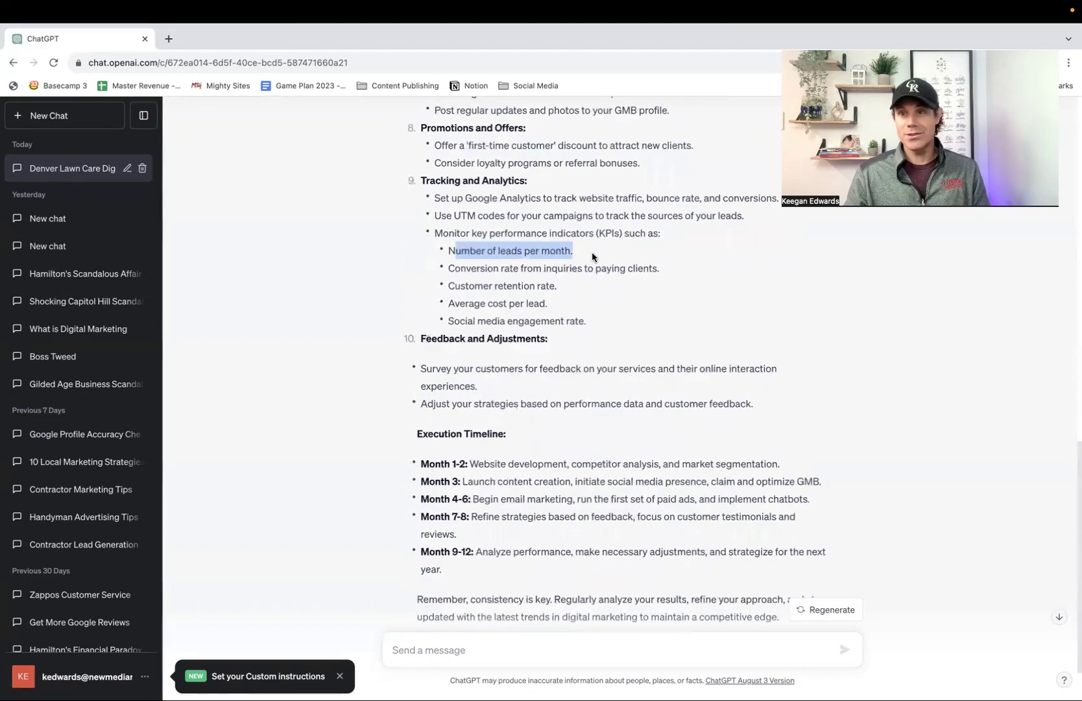
scroll(592, 250, down, 2)
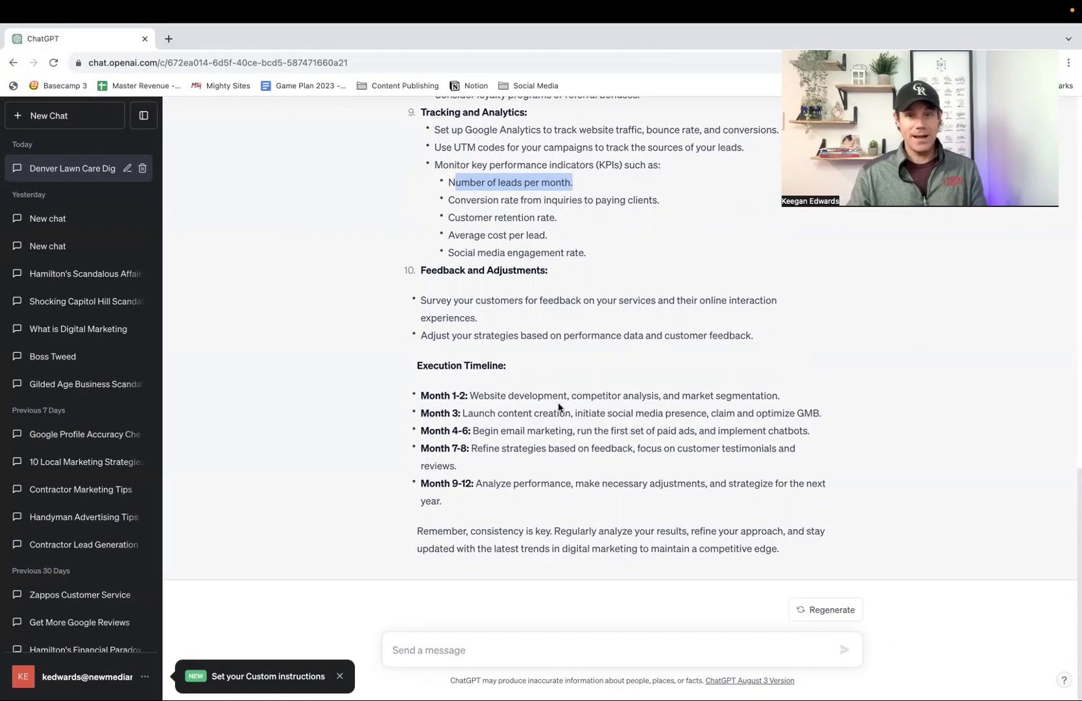
drag(471, 394, 801, 399)
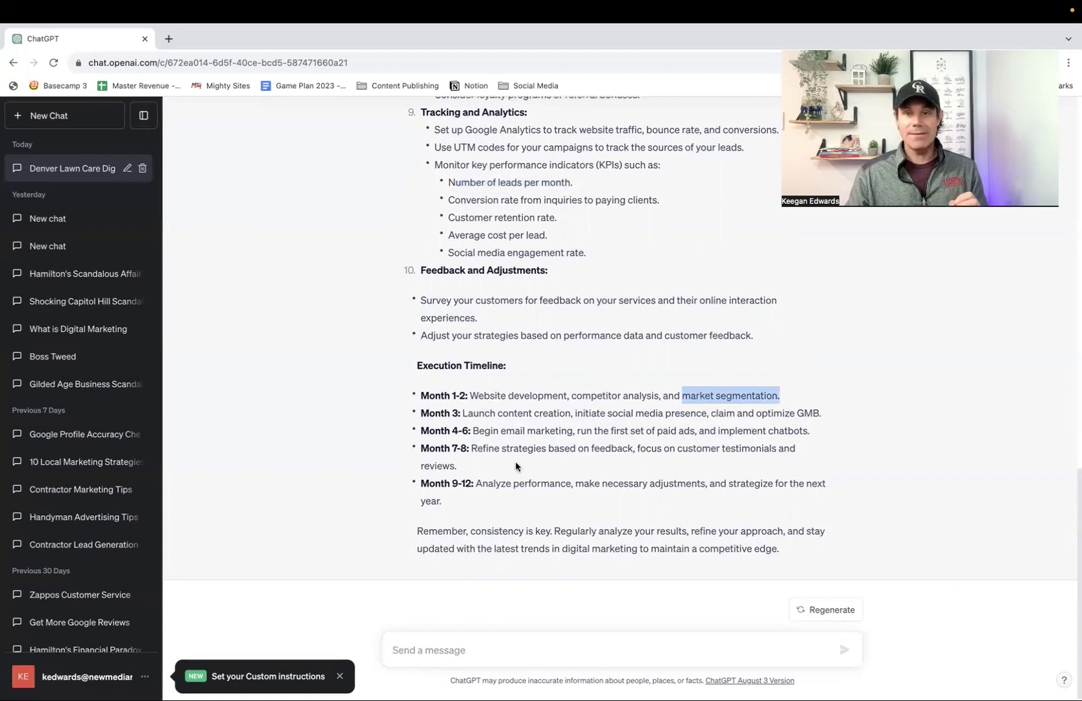
drag(466, 413, 824, 416)
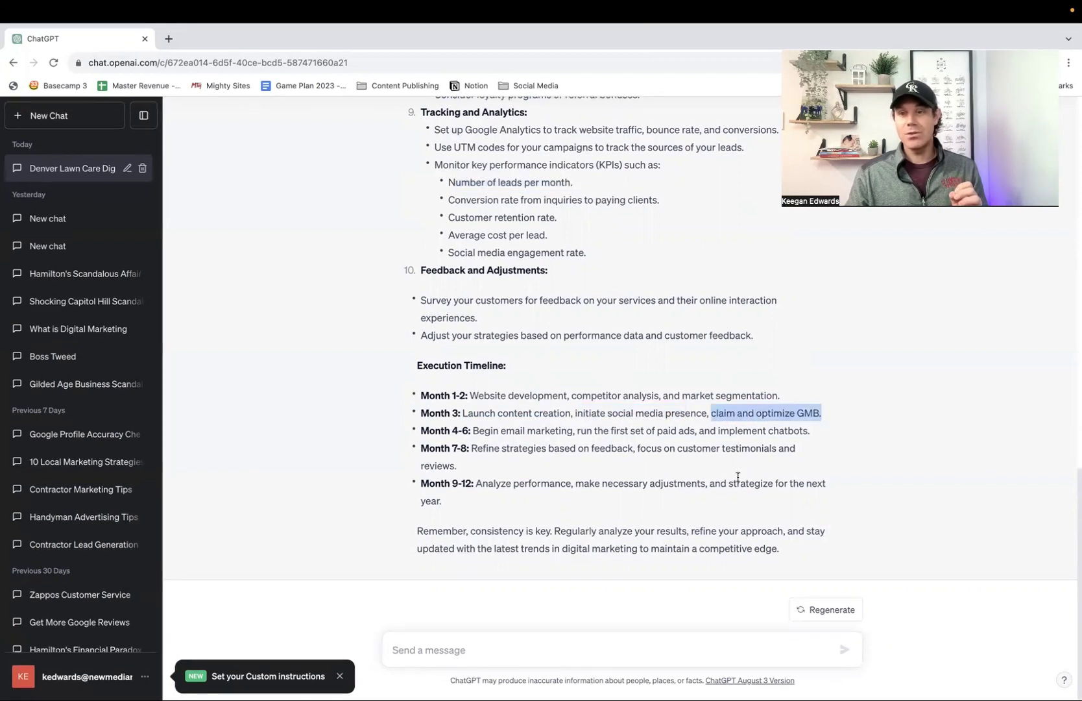
drag(472, 430, 831, 434)
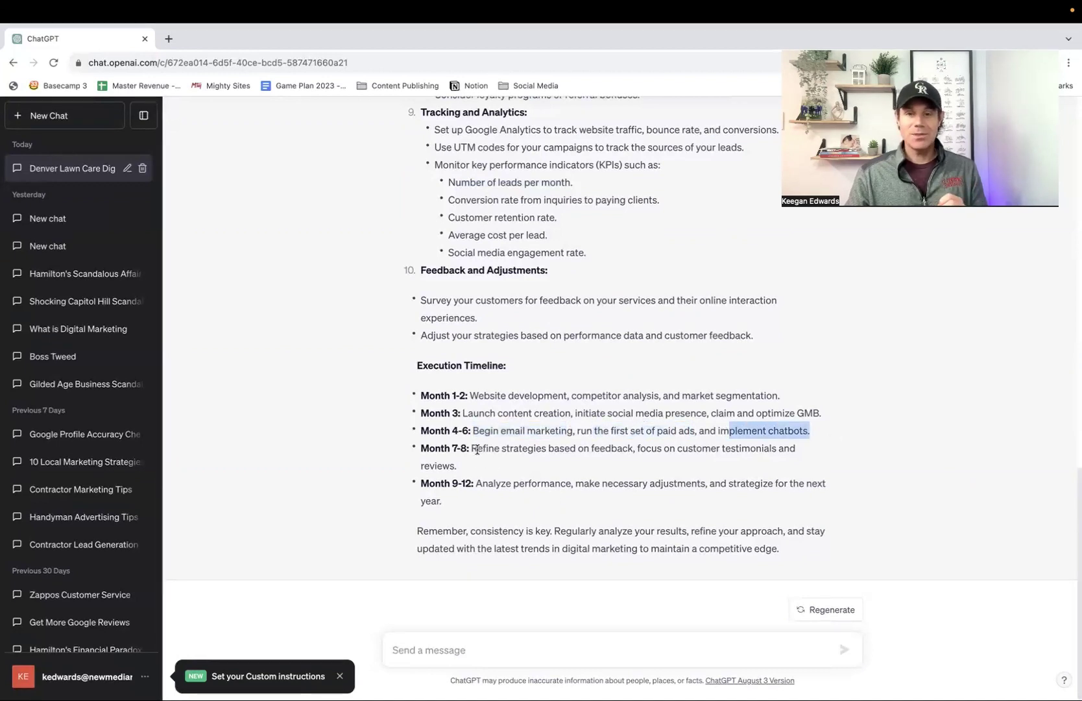
drag(474, 448, 502, 448)
mouse_move(603, 448)
mouse_down()
mouse_move(784, 448)
mouse_move(655, 452)
mouse_up()
click(633, 450)
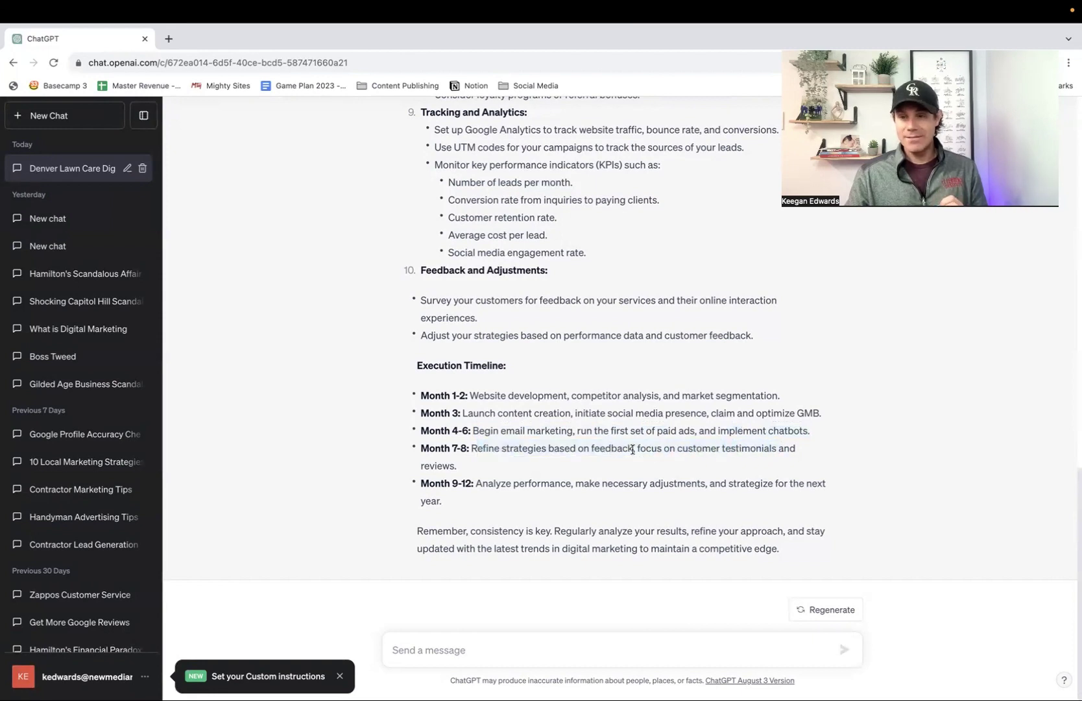
drag(632, 450, 725, 449)
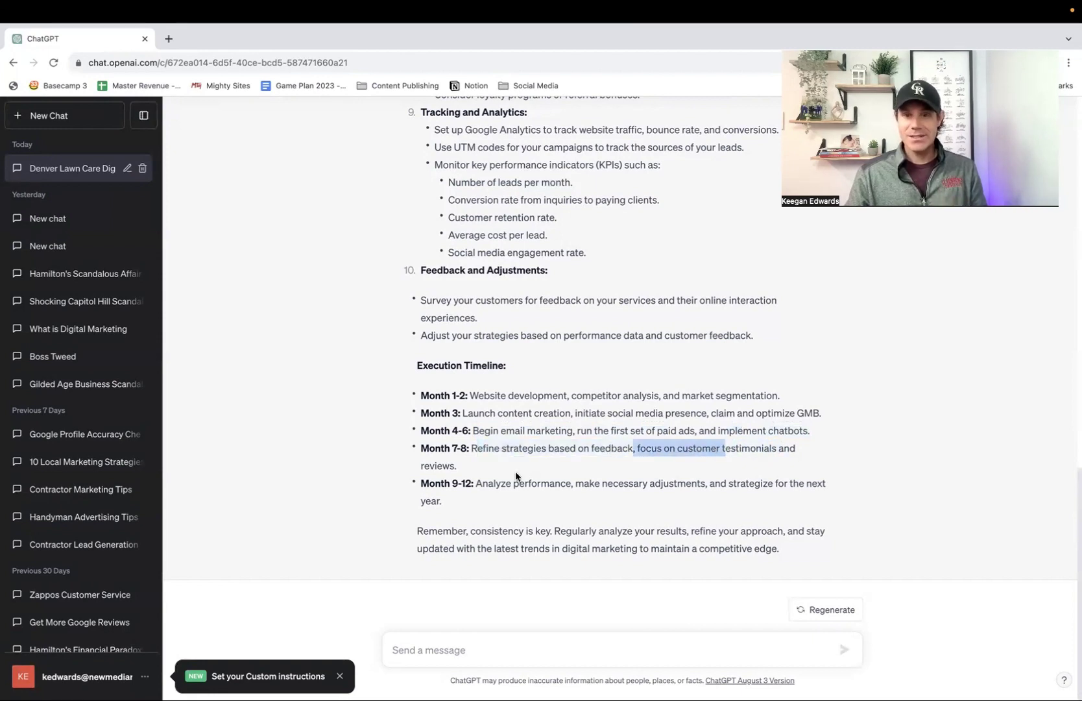
click(457, 465)
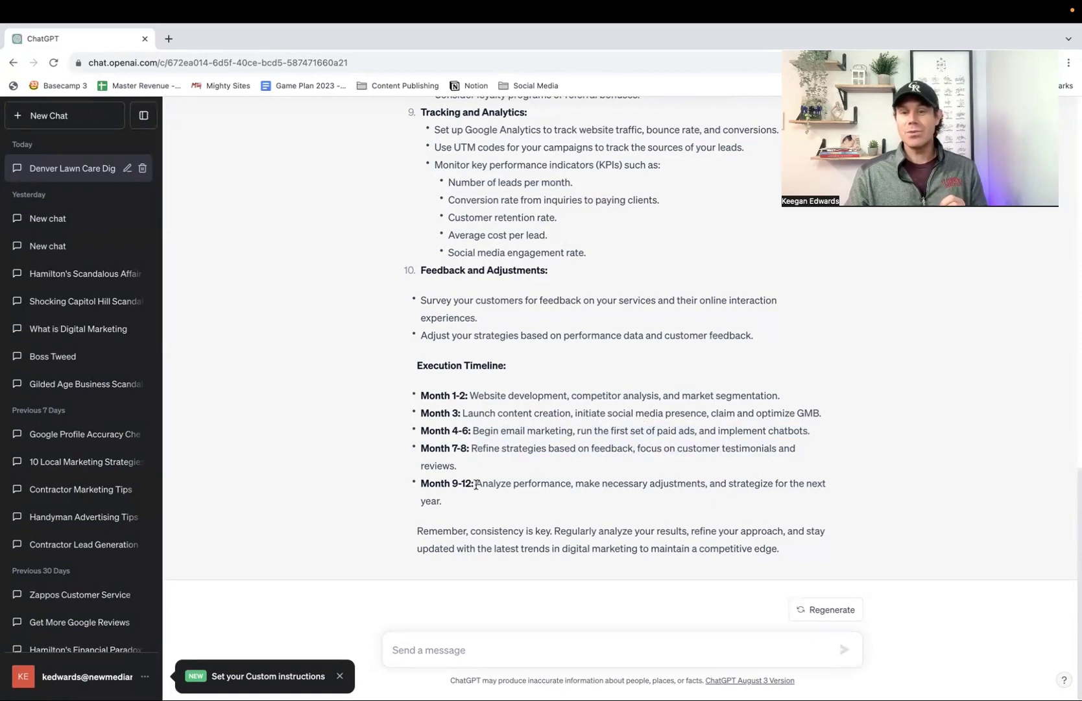
drag(477, 484, 717, 487)
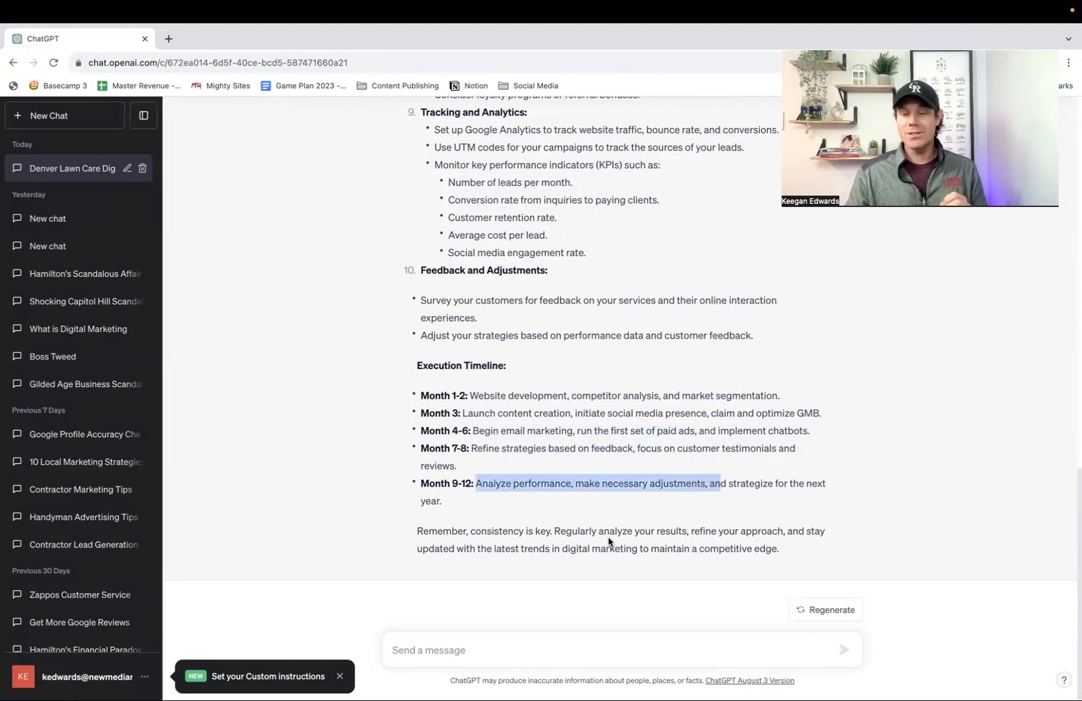
click(617, 504)
scroll(612, 530, up, 10)
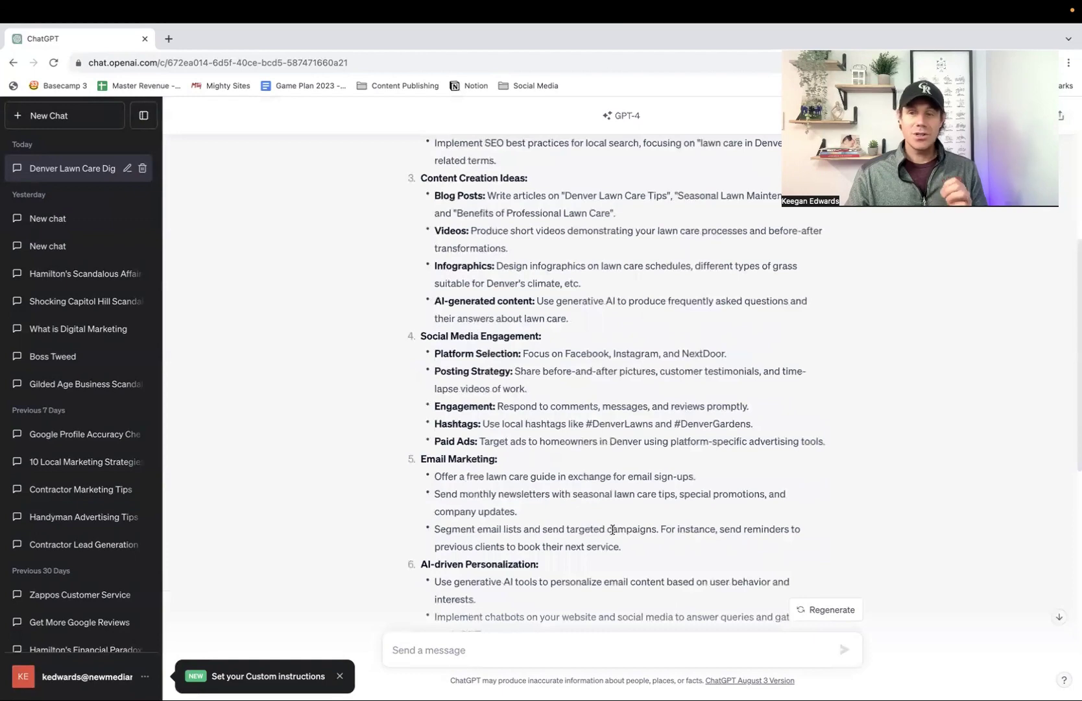
scroll(612, 530, up, 5)
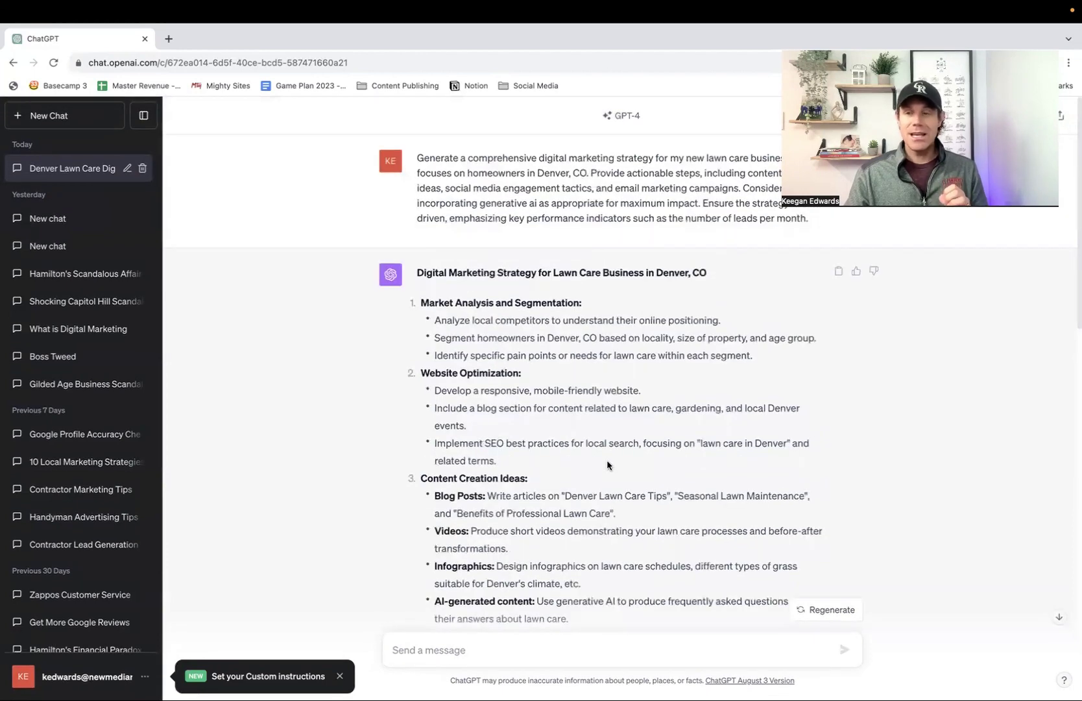
scroll(603, 437, down, 2)
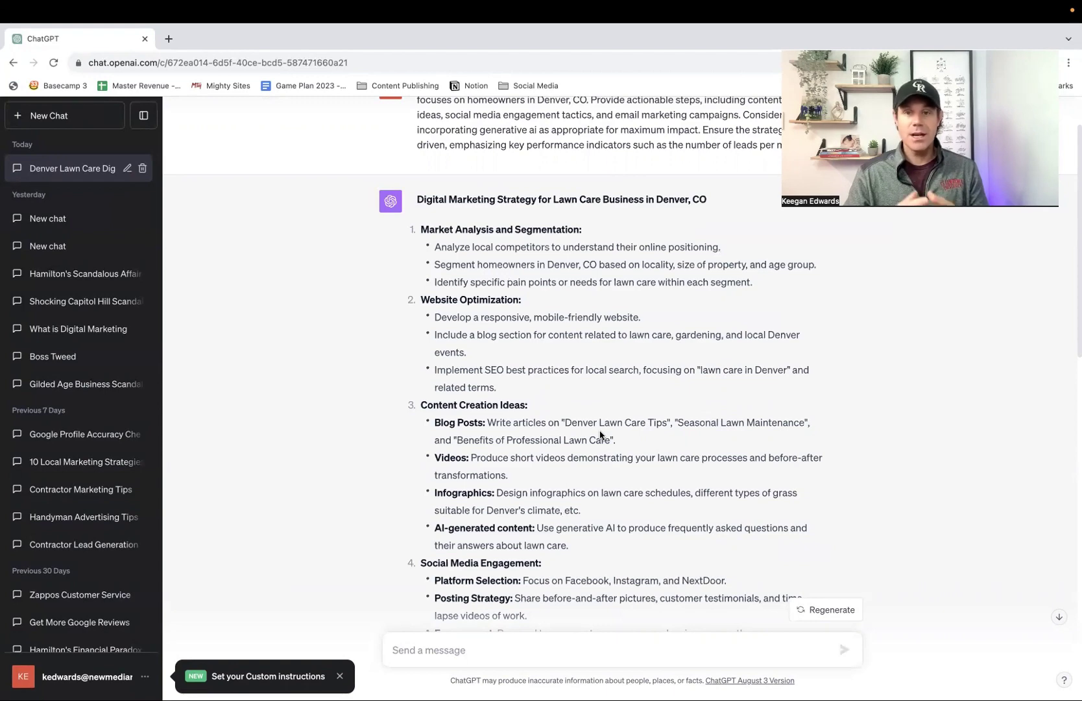
scroll(600, 435, up, 2)
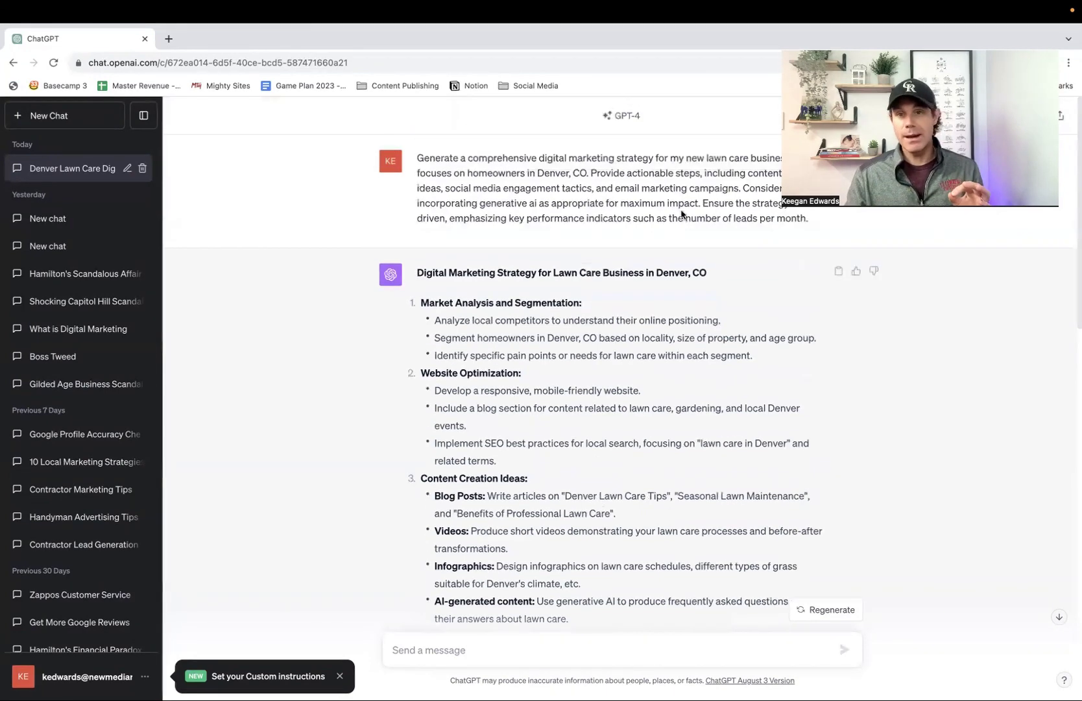